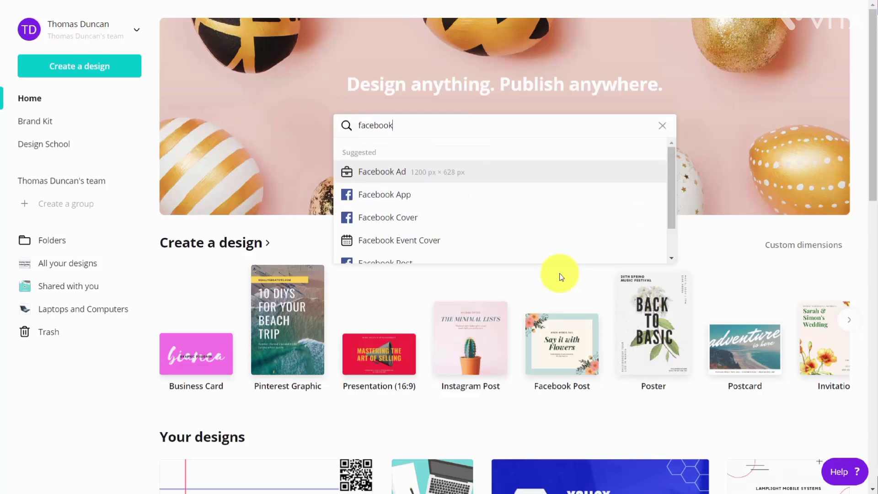
Create a Facebook Event Cover design and apply the blue Global Biz Summit template found by searching templates for "marketing".
scroll(450, 251, "down", 1)
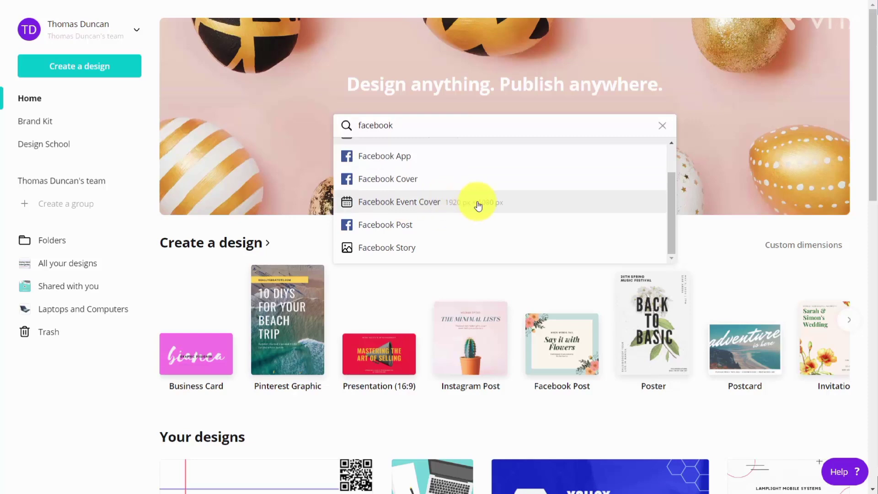
left_click(420, 206)
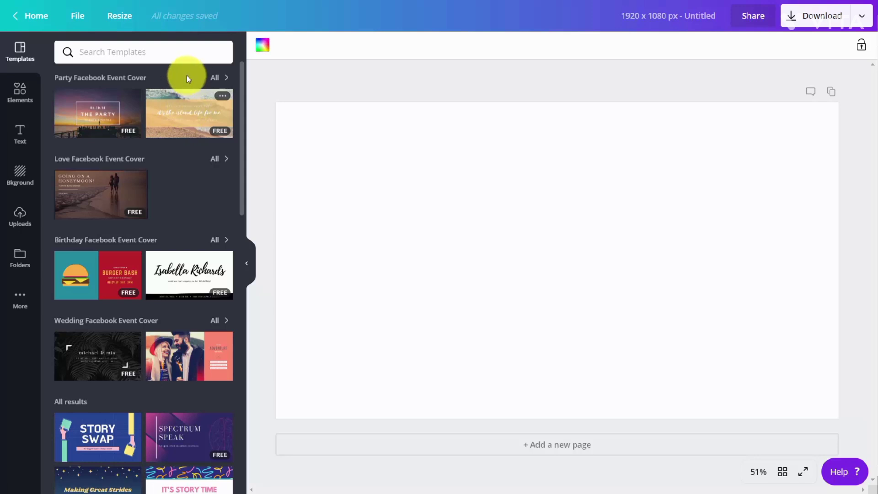
left_click(95, 52)
type("marketing")
key("Return")
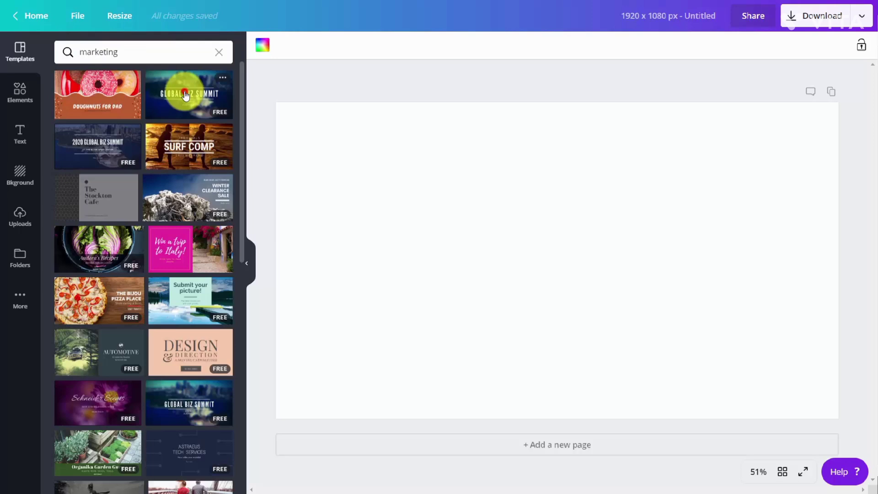
left_click(185, 95)
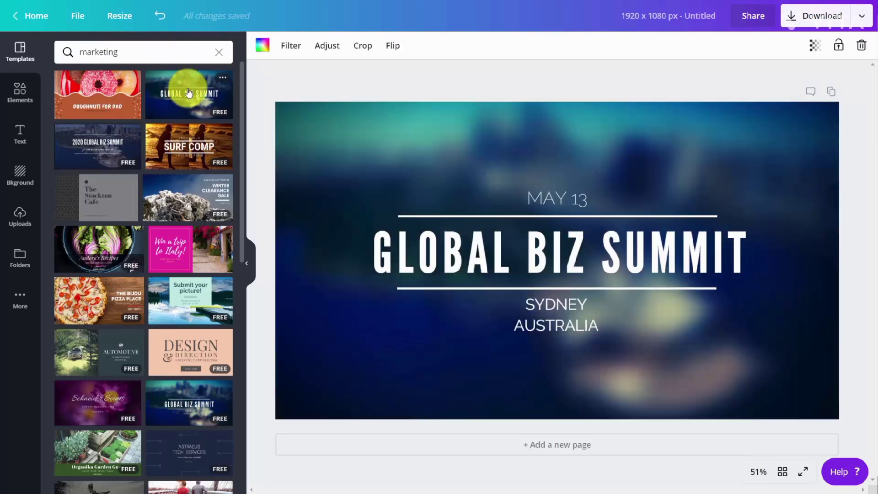
Change the event cover's background to the green brand color.
left_click(261, 49)
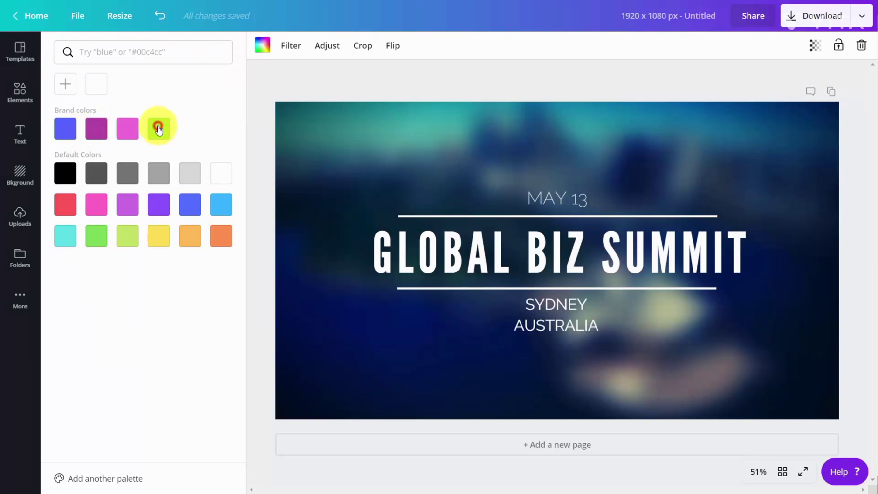
left_click(159, 129)
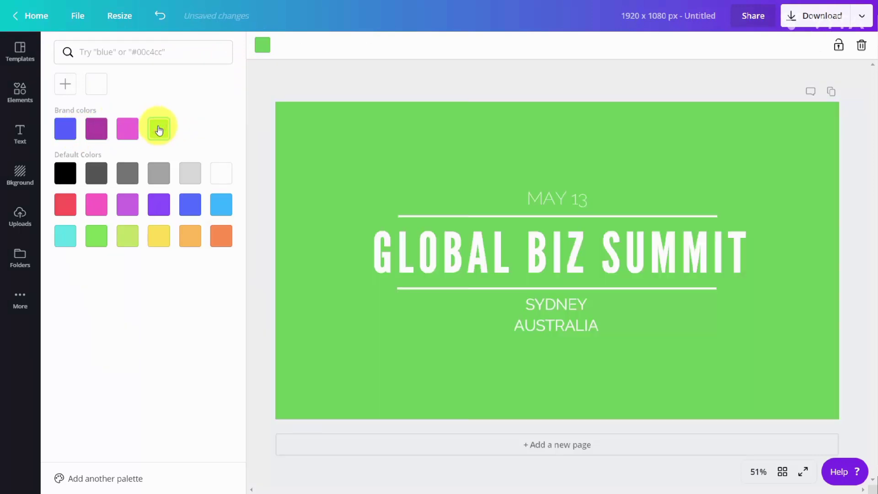
Add the QR code image from the Logos folder and shrink it into the upper-left corner of the cover.
left_click(23, 99)
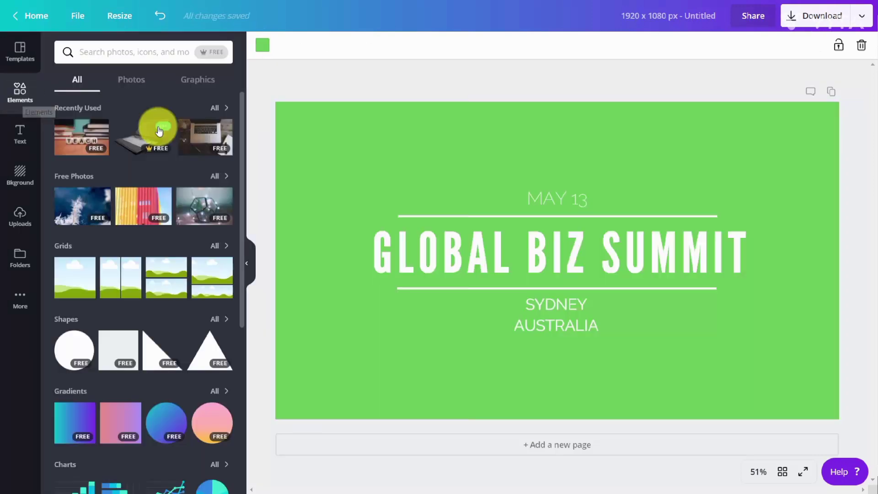
left_click(21, 260)
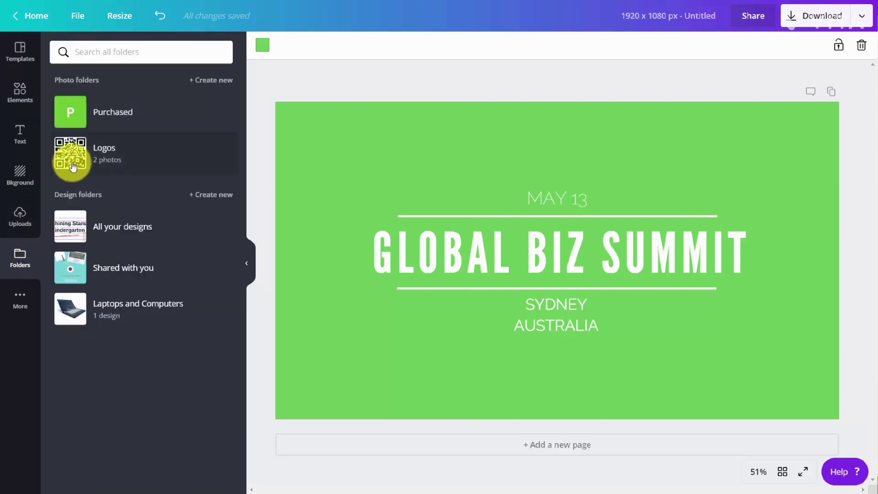
left_click(73, 165)
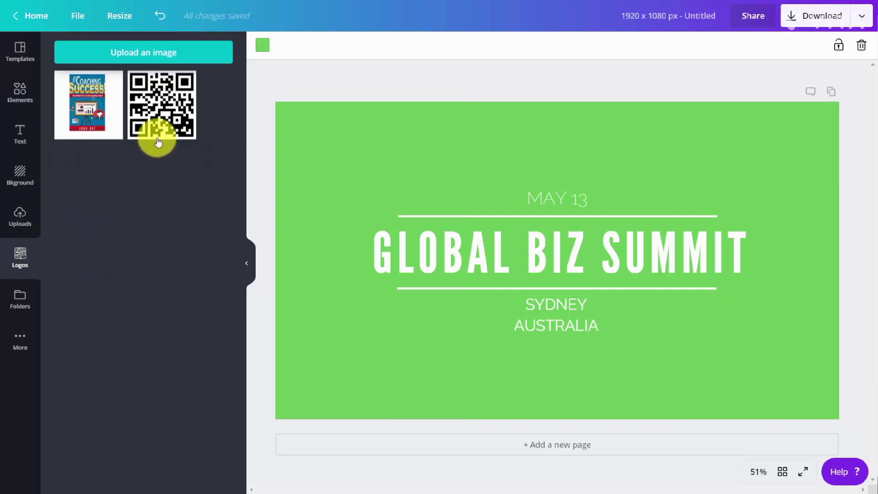
left_click(158, 139)
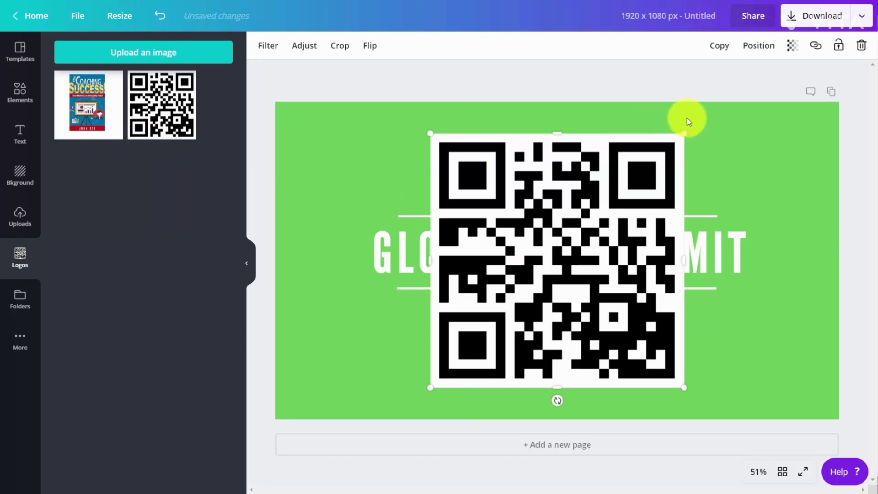
left_click_drag(684, 133, 343, 115)
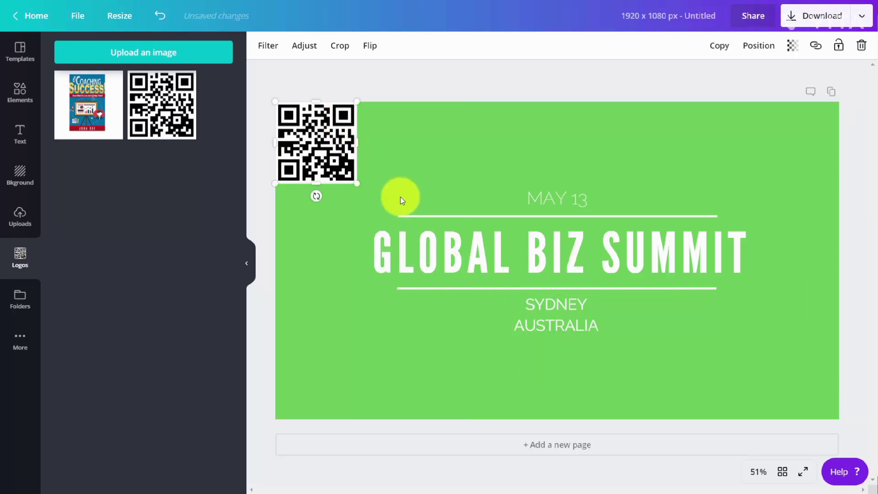
Set the font of the whole GLOBAL BIZ SUMMIT title to the brand font Aleo.
double_click(453, 245)
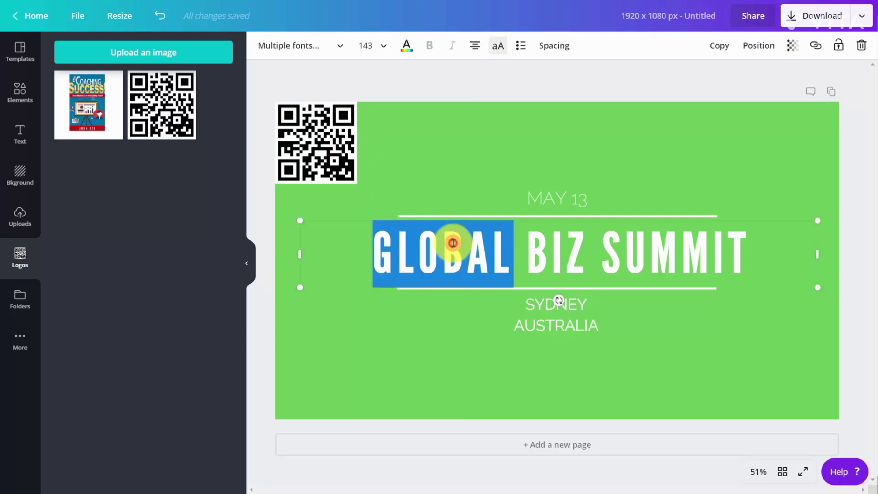
triple_click(453, 244)
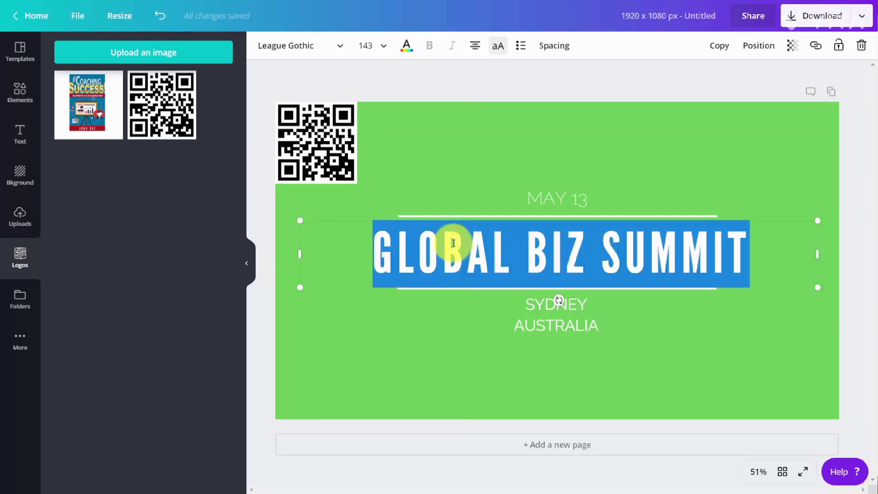
left_click(338, 47)
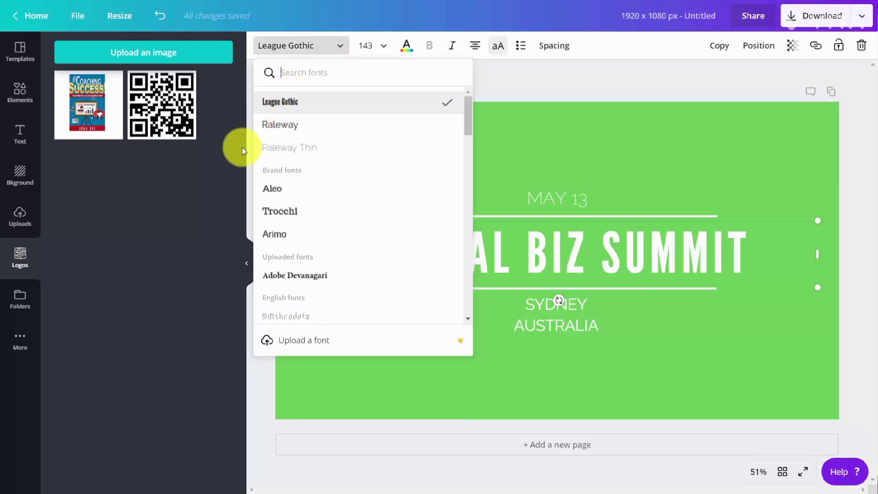
left_click(271, 192)
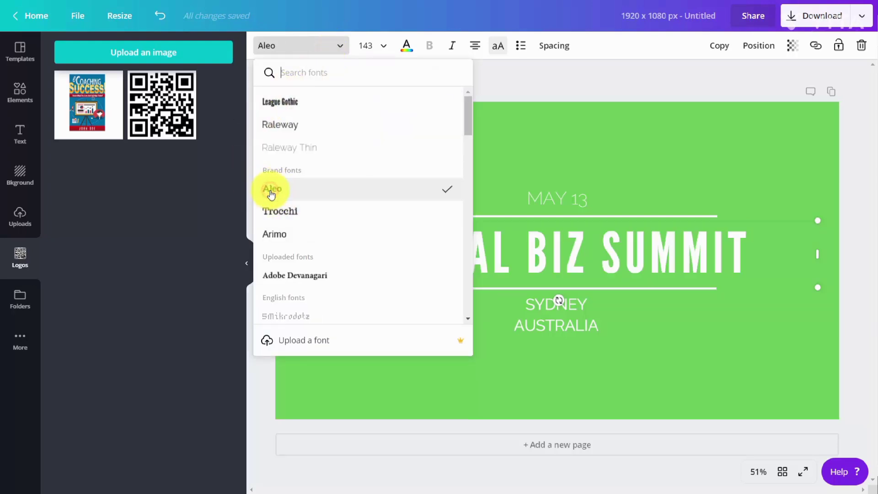
left_click(320, 238)
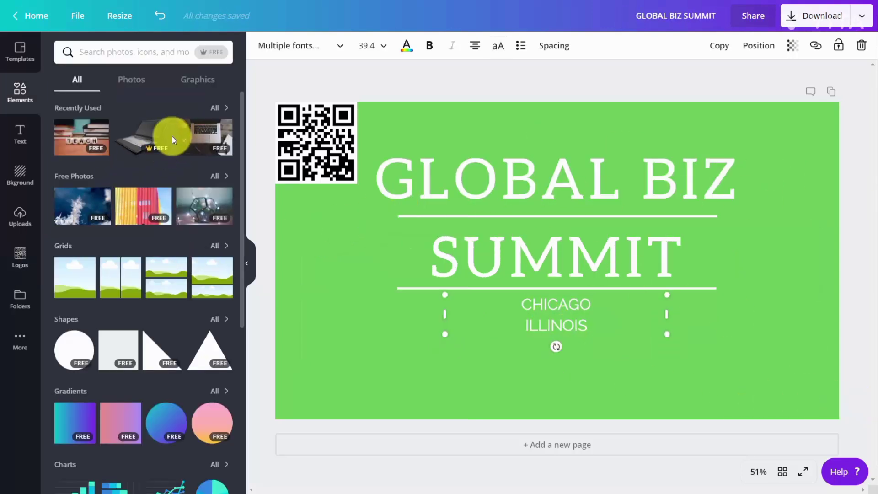
Place the recently used laptop image at reduced size in the cover's lower-right corner, flipped horizontally.
left_click(143, 146)
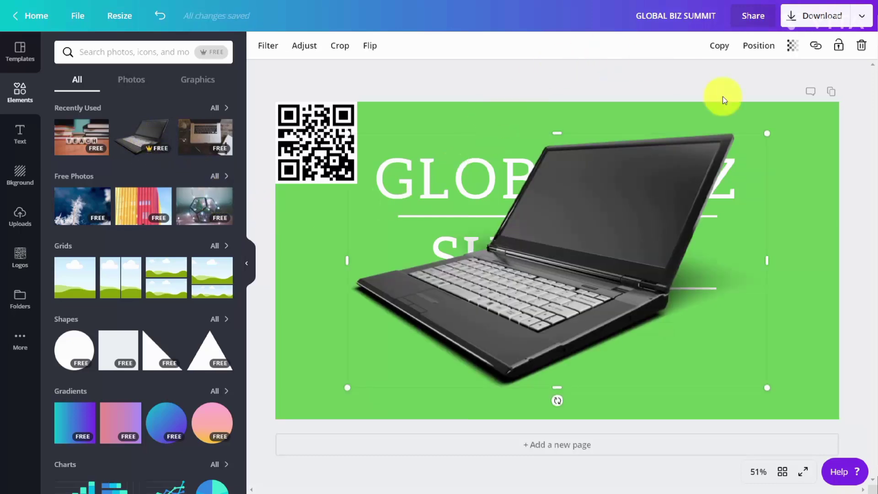
left_click_drag(764, 132, 515, 272)
left_click_drag(471, 328, 770, 349)
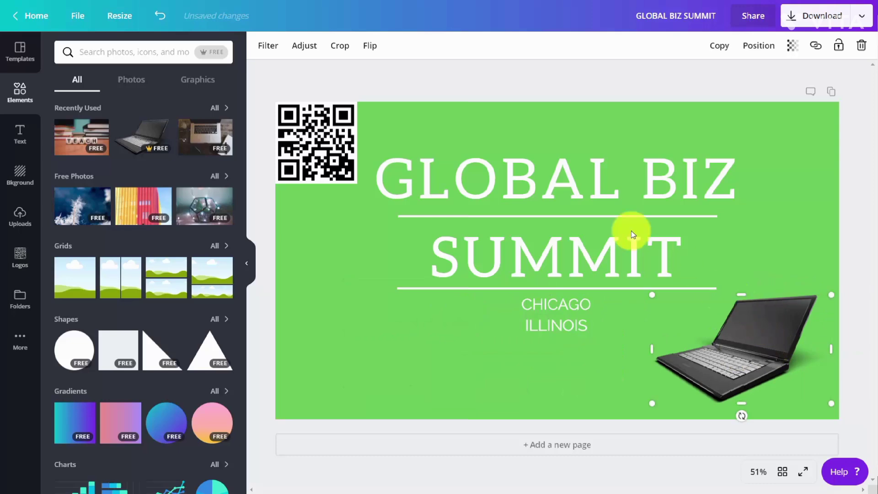
left_click(368, 45)
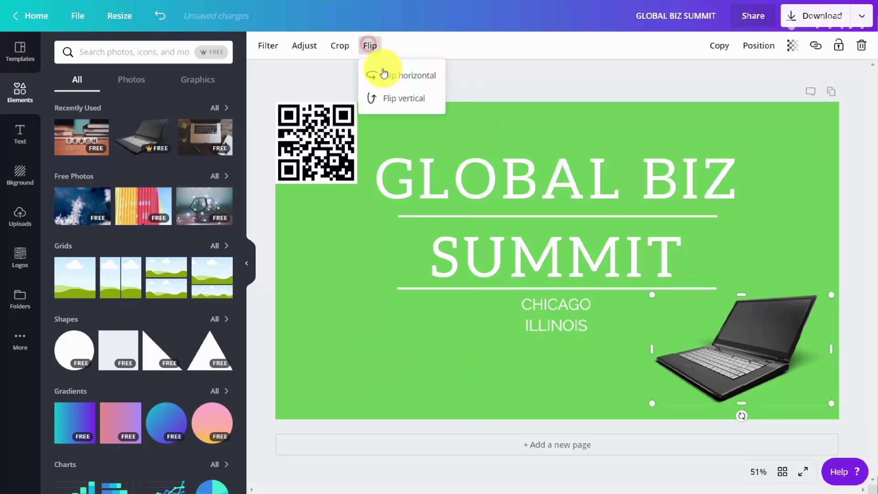
left_click(393, 81)
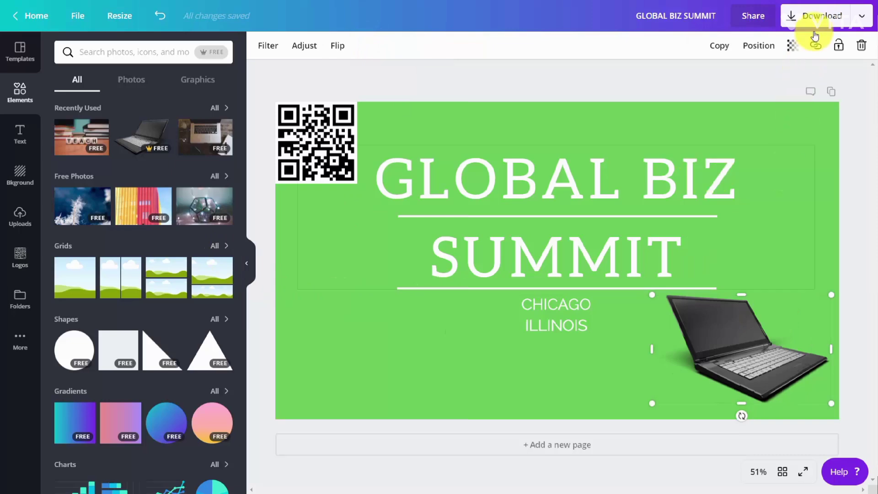
Download the cover as a PNG and save it as GLOBAL BIZ SUMMIT.png in the images downloaded folder.
left_click(792, 24)
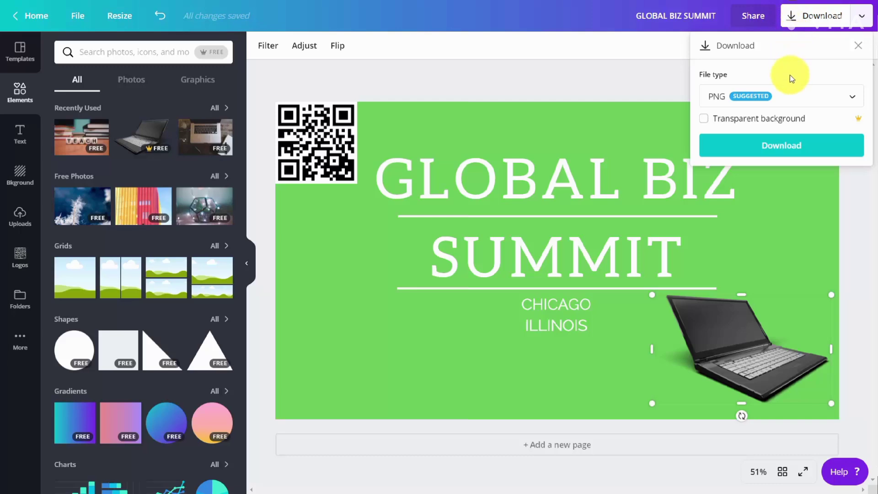
left_click(787, 93)
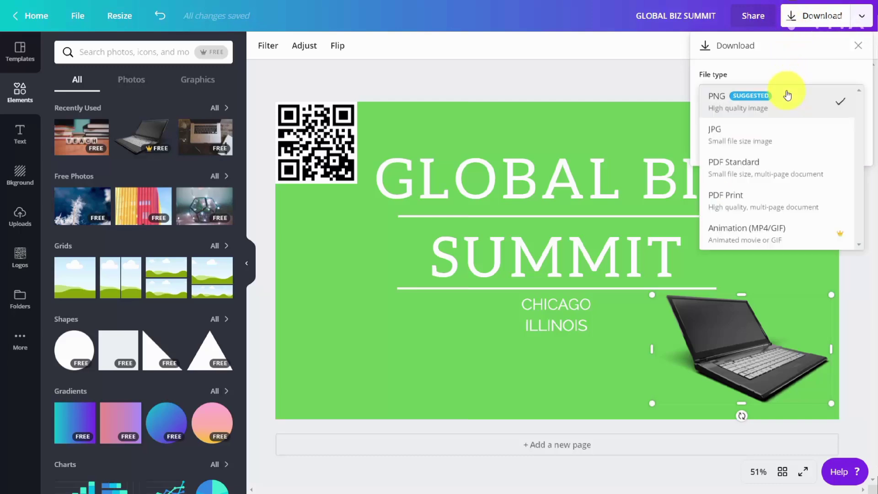
left_click(761, 109)
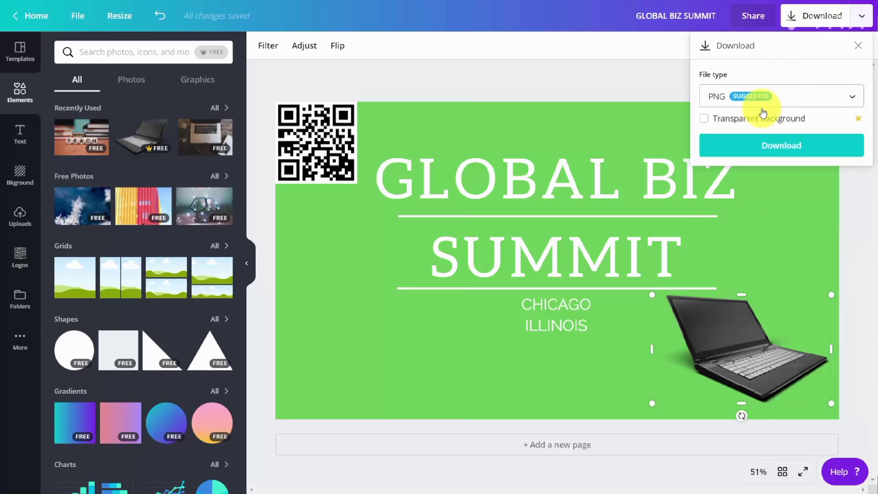
left_click(771, 150)
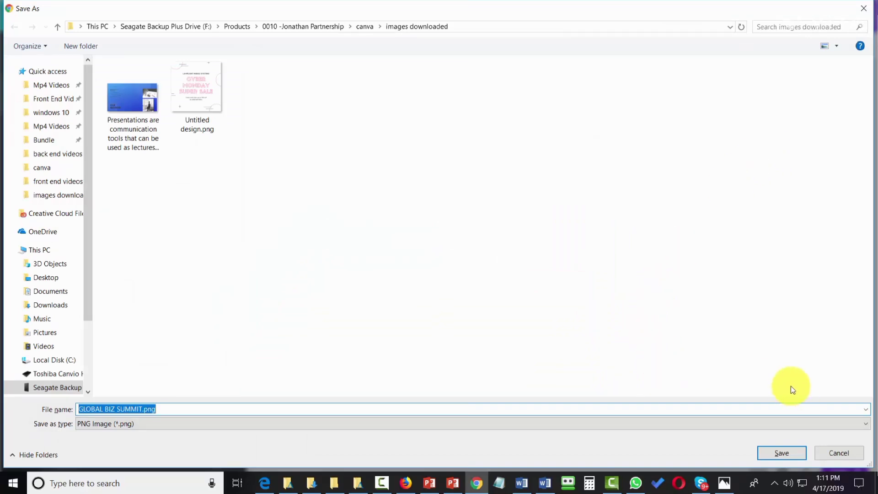
left_click(776, 447)
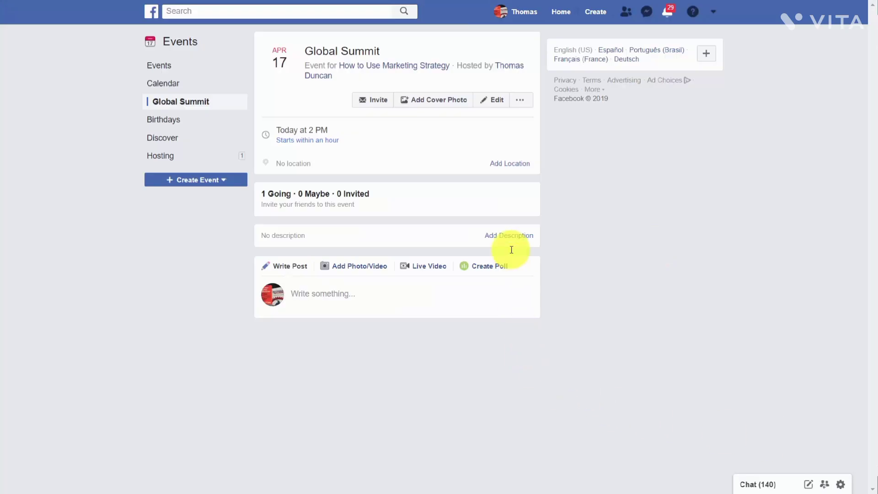
On Facebook, upload the Global Biz Summit image as the Global Summit event's cover photo and save the event.
left_click(435, 105)
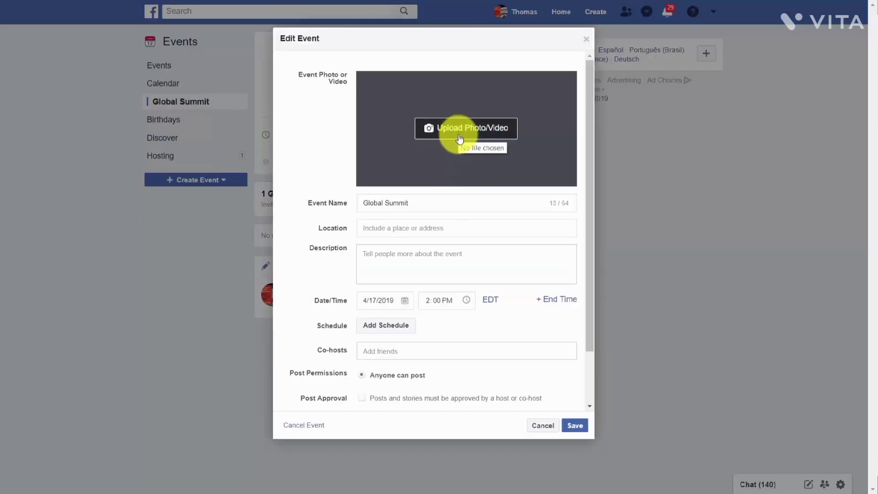
left_click(460, 132)
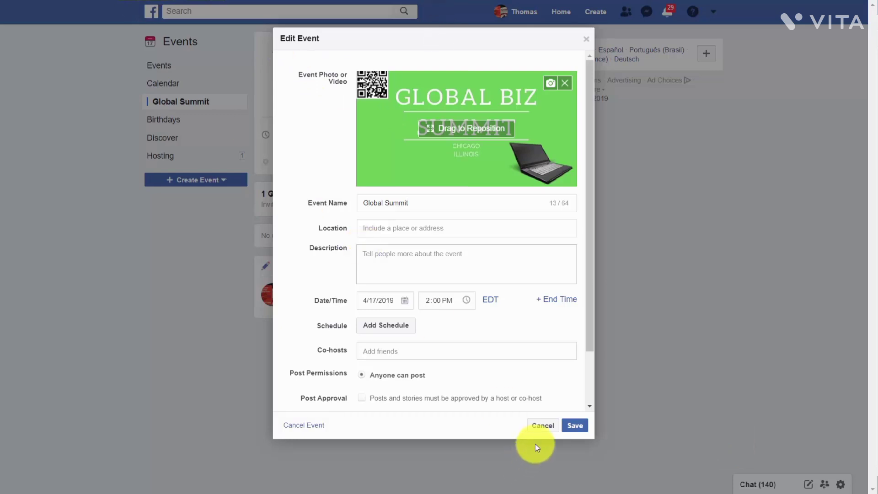
left_click(574, 426)
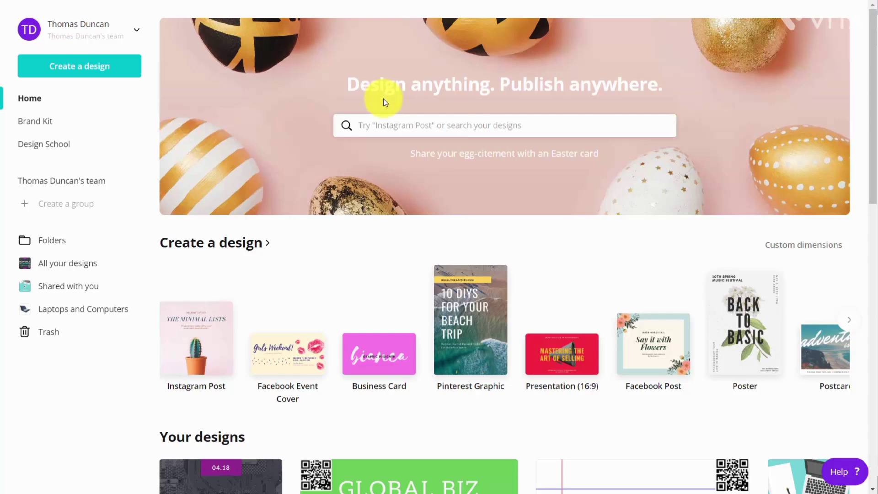
Back in Canva, search the design types for "you" and create a YouTube Thumbnail design.
left_click(389, 124)
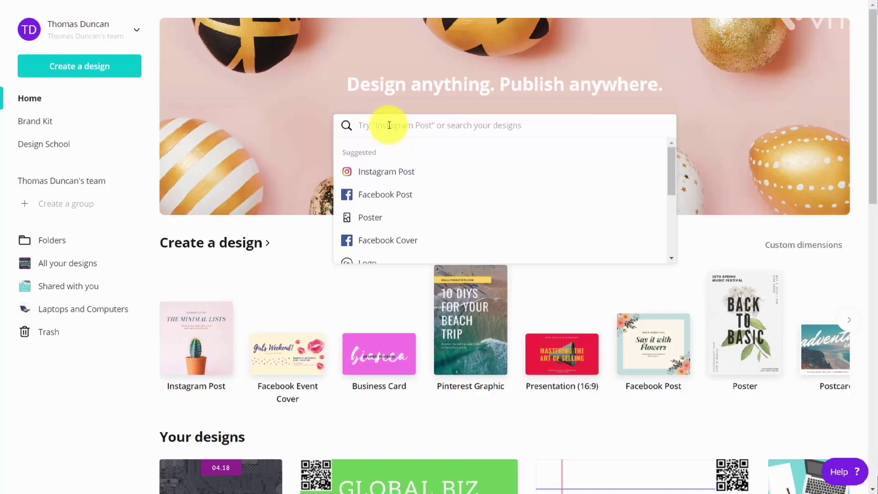
type("you")
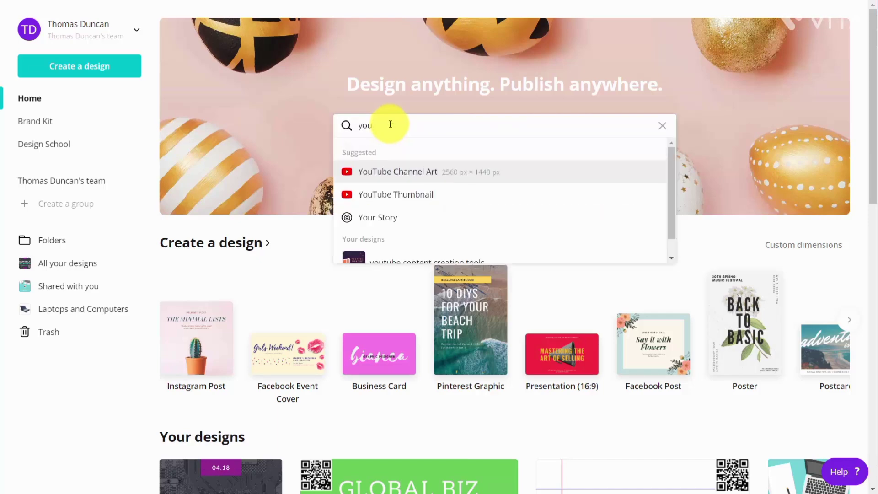
left_click(395, 195)
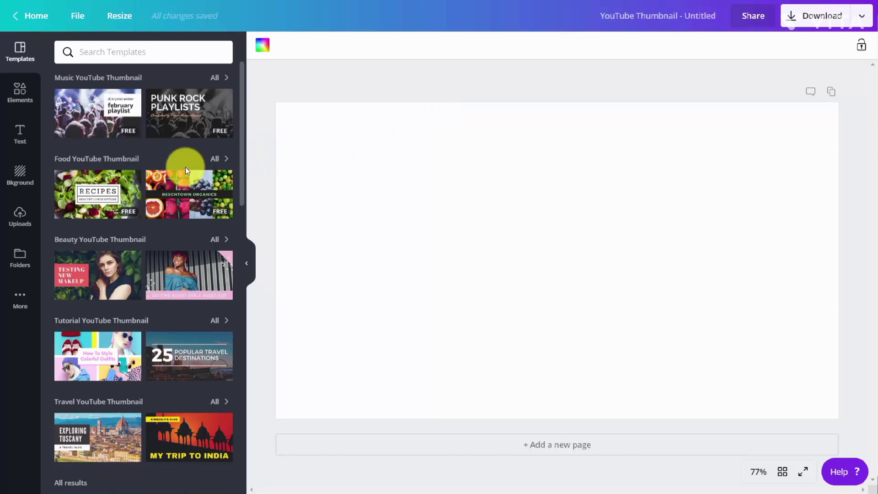
Search the thumbnail templates for "video" and apply the Social Media Revolution template.
left_click(146, 56)
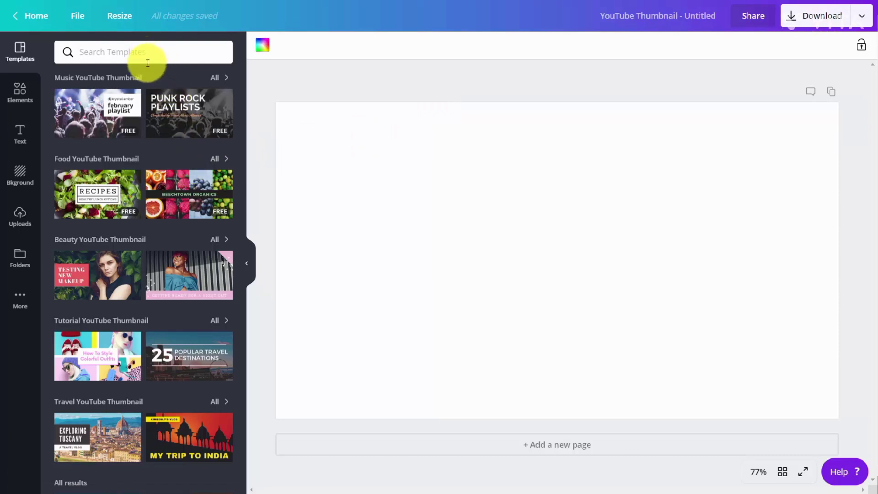
type("video")
key("Return")
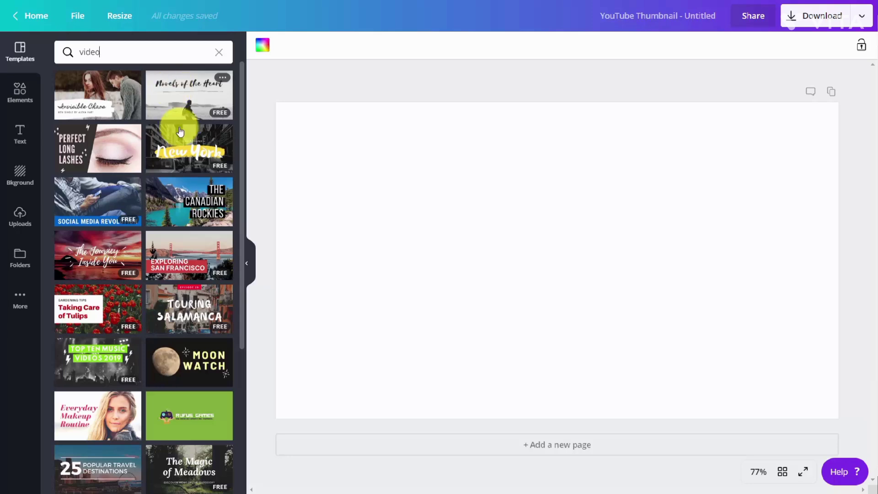
left_click(95, 205)
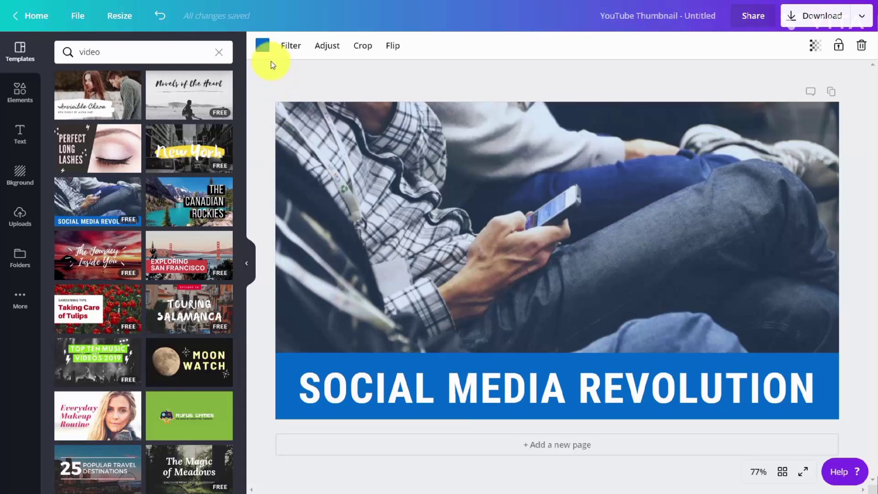
Change the background photo's blue color tint to the purple brand color, leaving the title banner as it is.
left_click(263, 46)
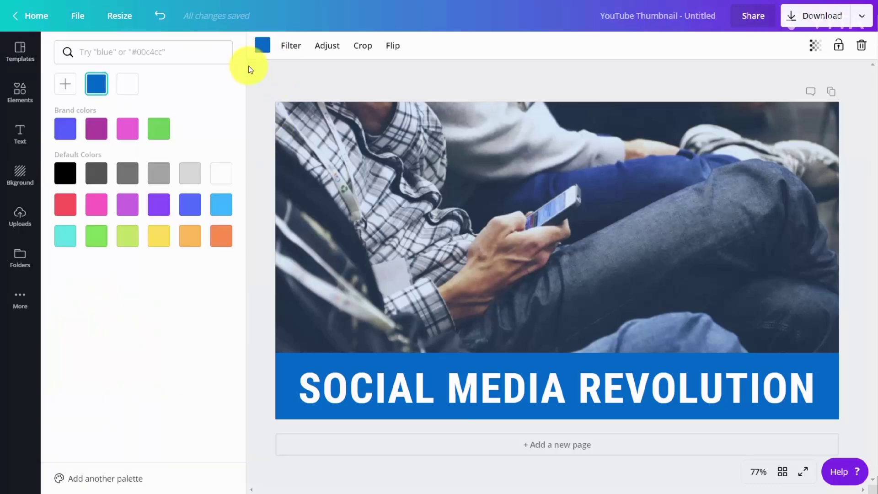
left_click(95, 133)
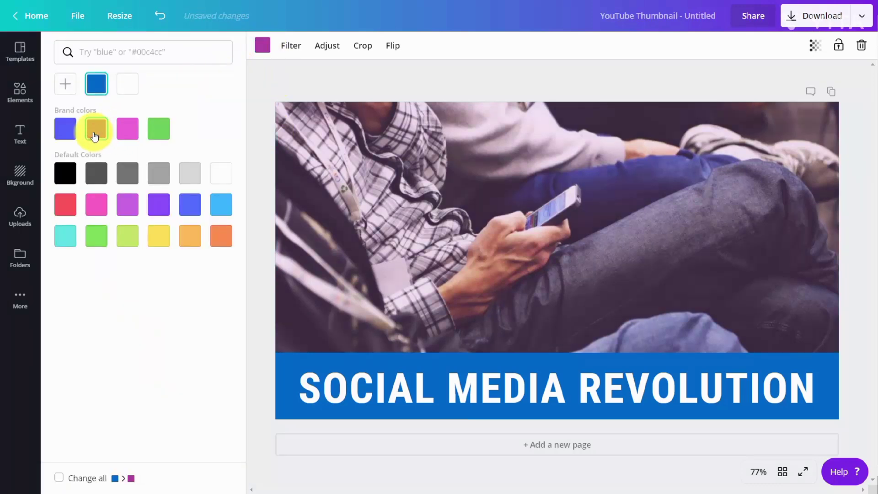
left_click(307, 168)
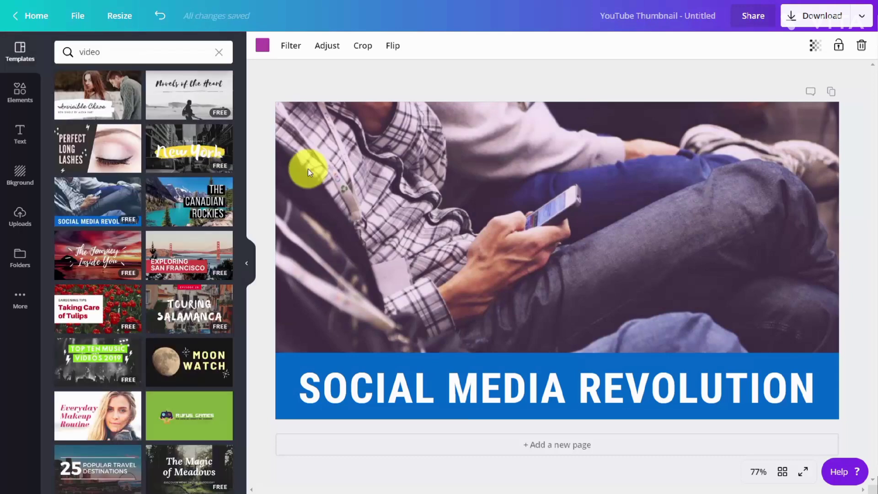
Apply the Whimsical filter to the photo at intensity 25 and set brightness to -28, contrast to 48 and saturation to -48.
left_click(280, 46)
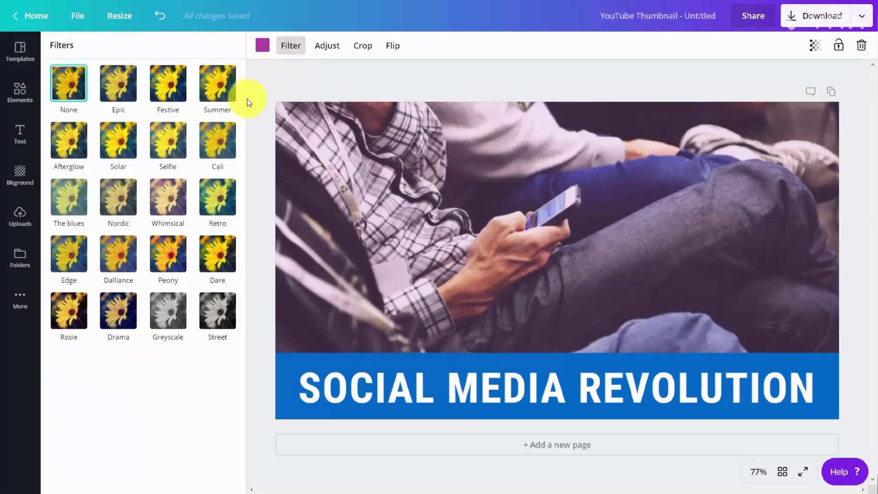
left_click(169, 203)
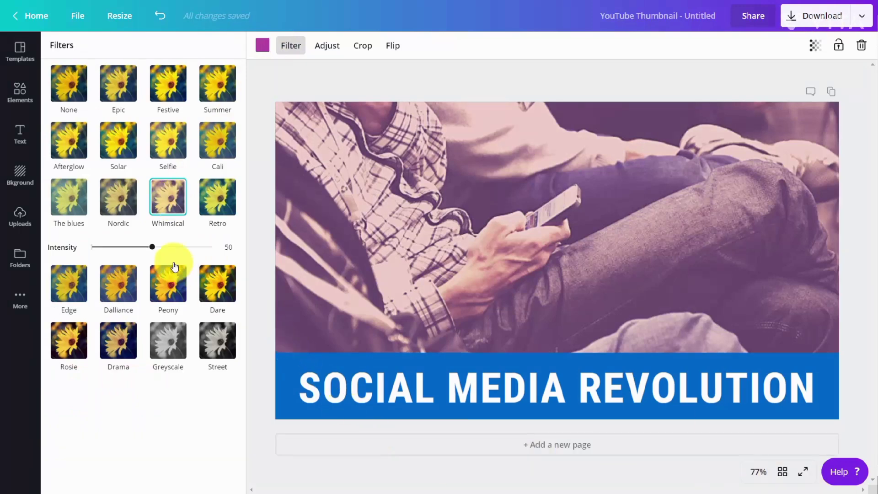
left_click_drag(153, 247, 122, 251)
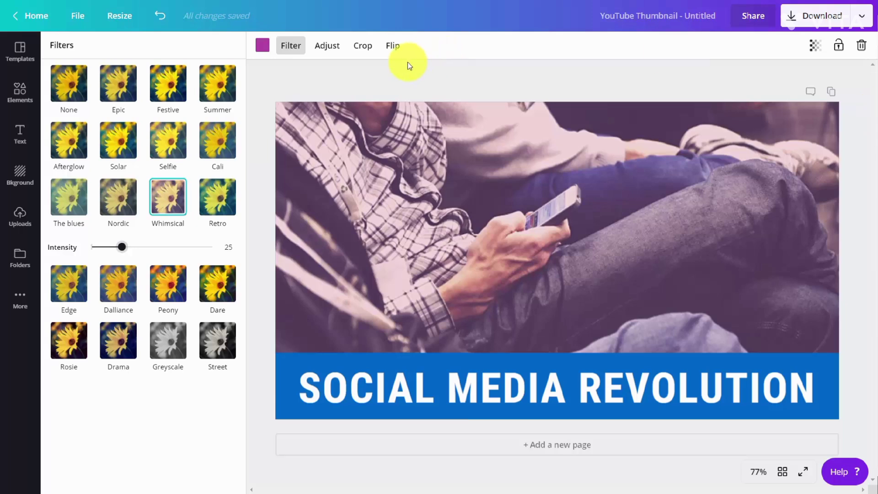
left_click(336, 45)
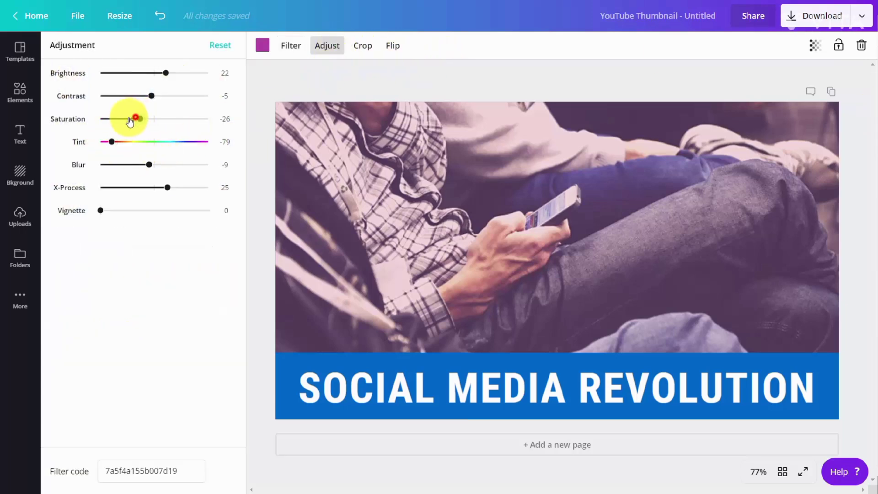
left_click_drag(131, 120, 139, 73)
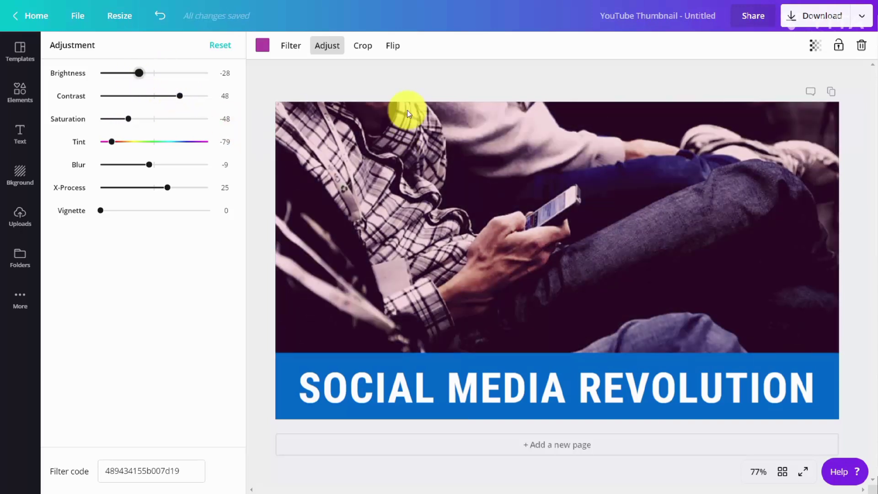
Flip the background photo horizontally and flip it back to its original orientation.
left_click(391, 45)
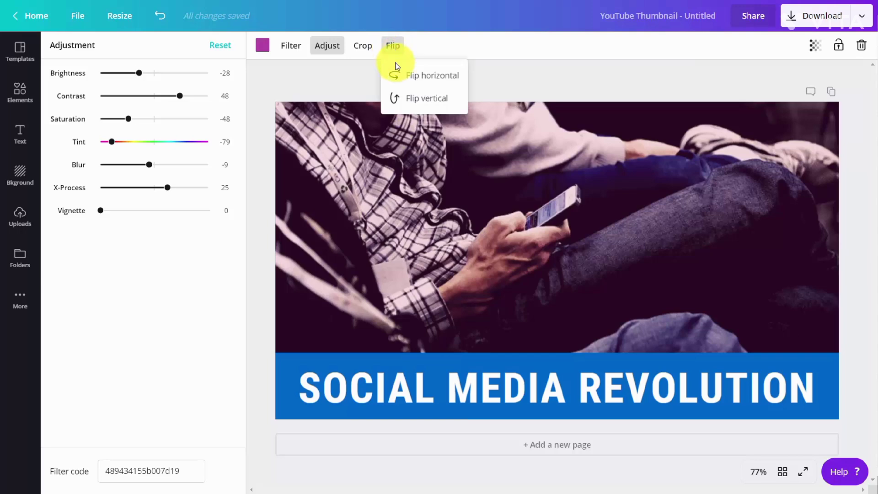
left_click(401, 78)
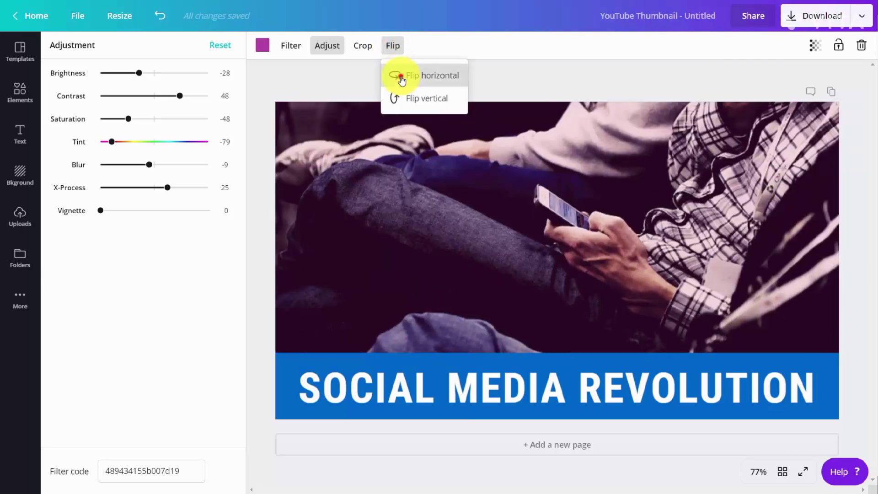
left_click(401, 78)
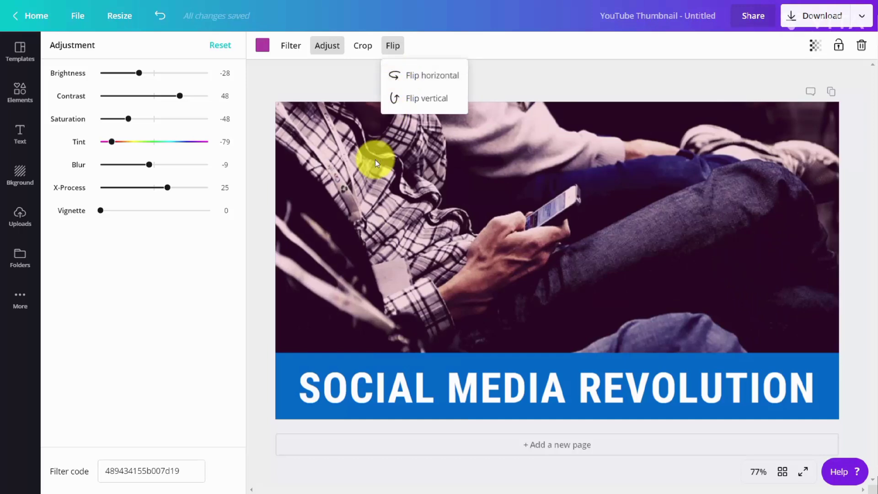
Insert the QR code from the Logos folder, shrink it and place it in the thumbnail's upper-right corner.
left_click(16, 259)
left_click(111, 158)
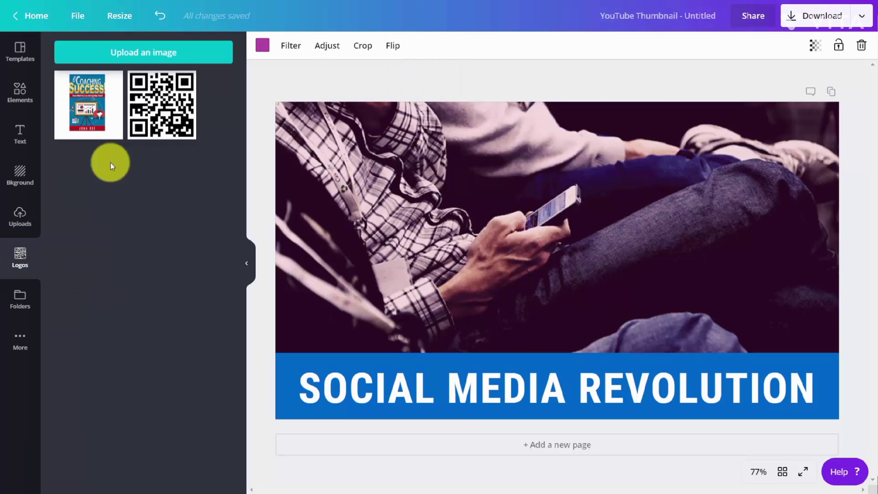
left_click(161, 110)
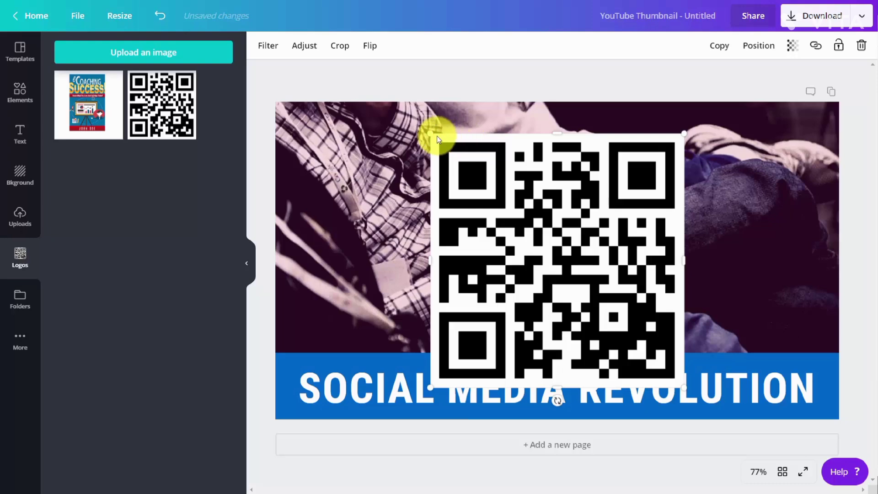
left_click_drag(429, 133, 780, 144)
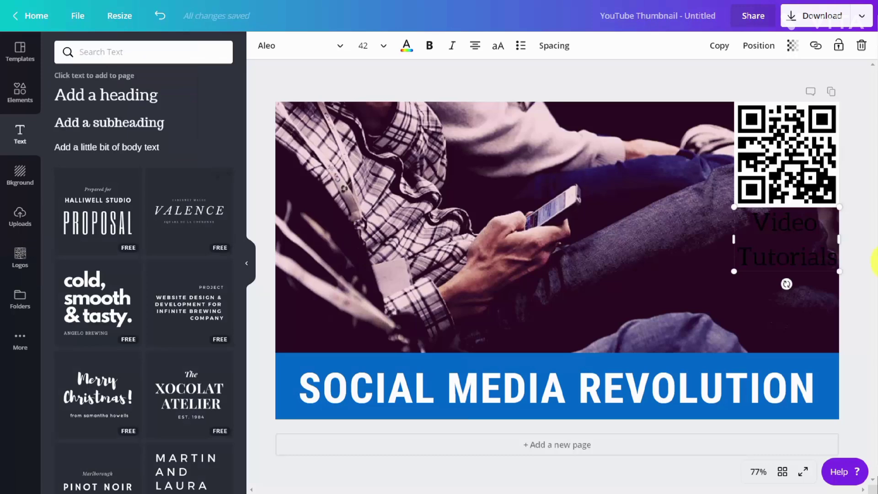
Color the Video Tutorials text below the QR code white.
left_click_drag(759, 224, 837, 255)
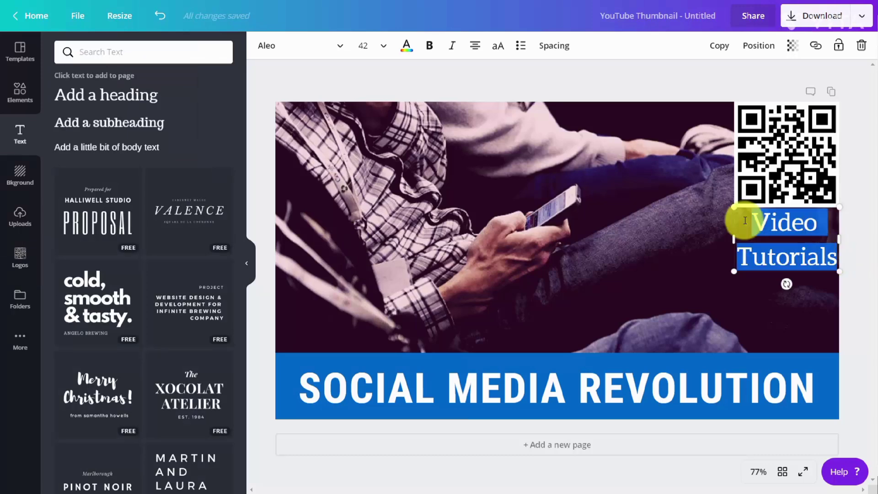
left_click(410, 47)
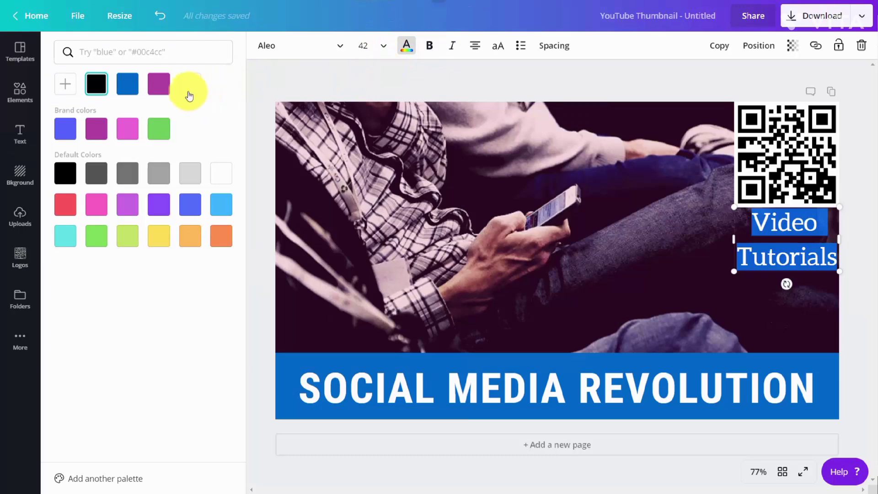
left_click(189, 86)
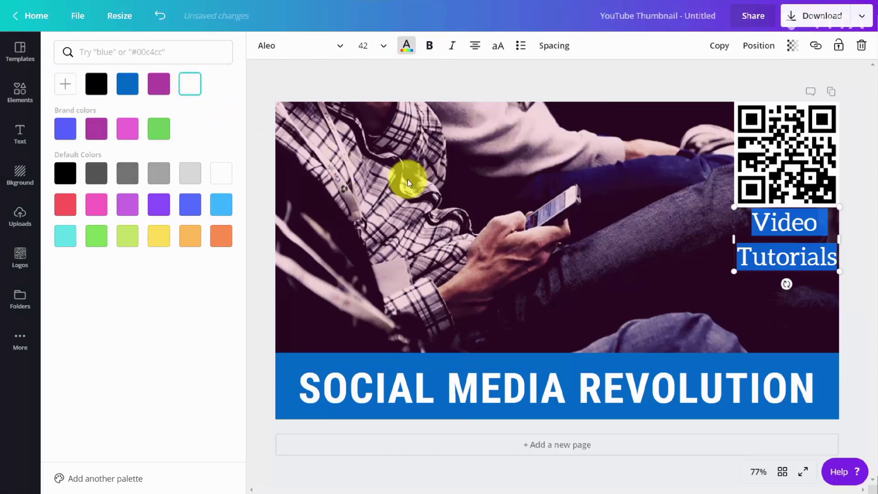
left_click(485, 114)
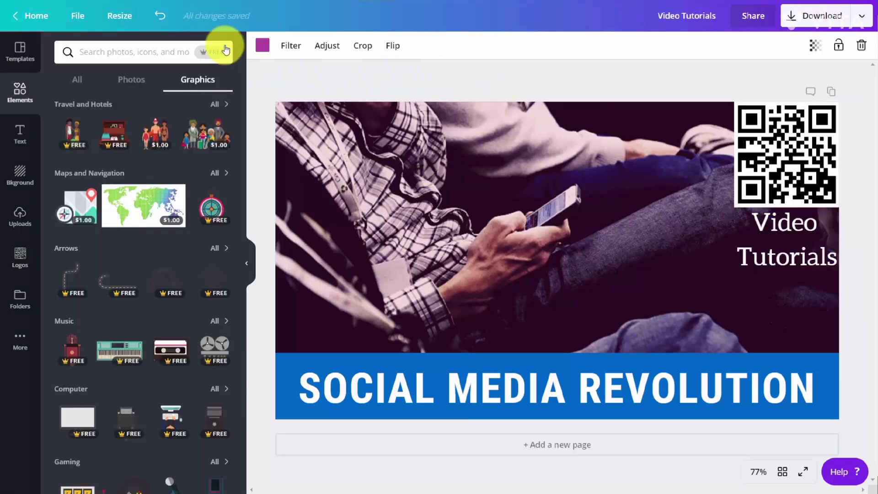
Search the free graphics for "Computer", insert the person with a laptop, shrink it and place it below the Video Tutorials text.
left_click(210, 53)
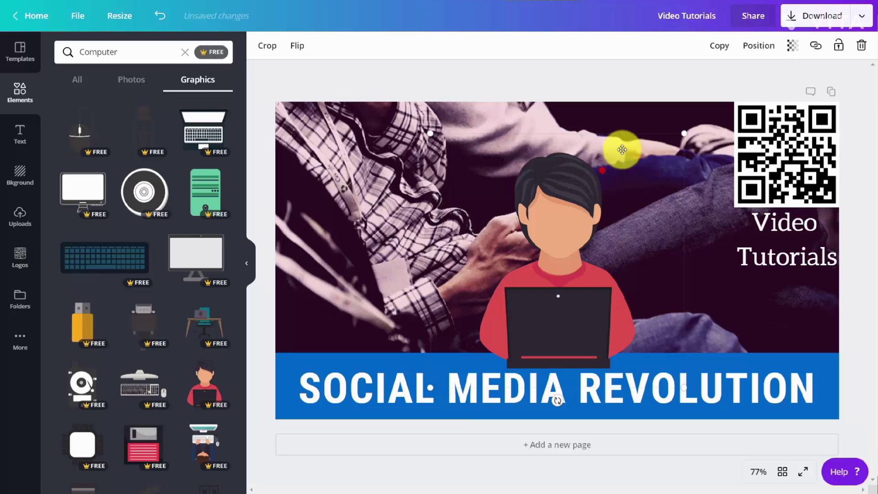
left_click_drag(685, 131, 421, 213)
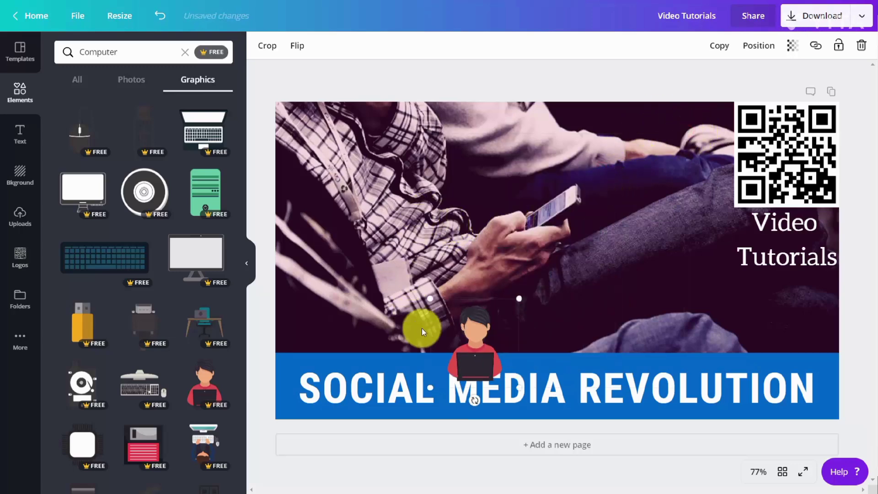
left_click_drag(465, 359, 498, 319)
left_click_drag(696, 301, 778, 314)
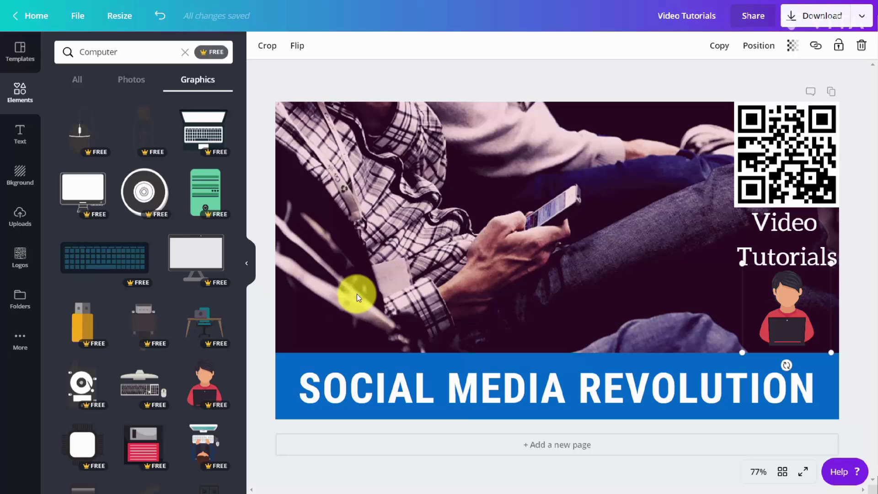
Download the thumbnail as a PNG and save it as Video Tutorials.png in the images downloaded folder.
left_click(862, 16)
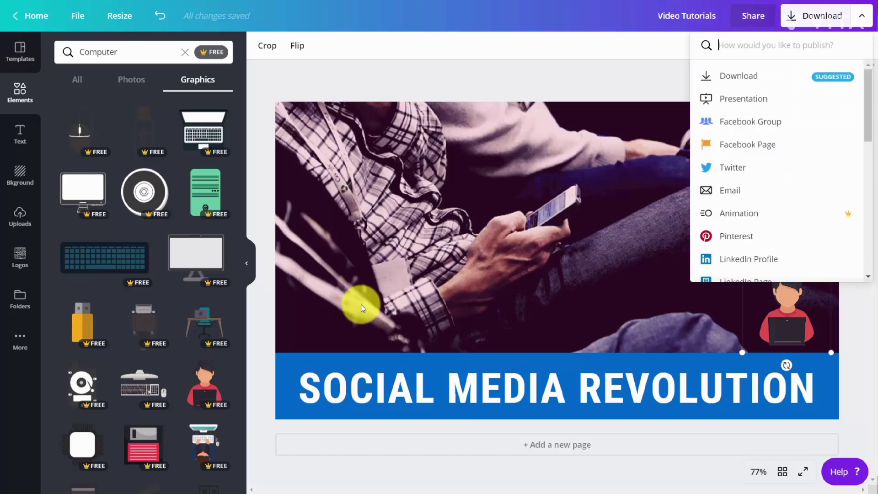
left_click(361, 305)
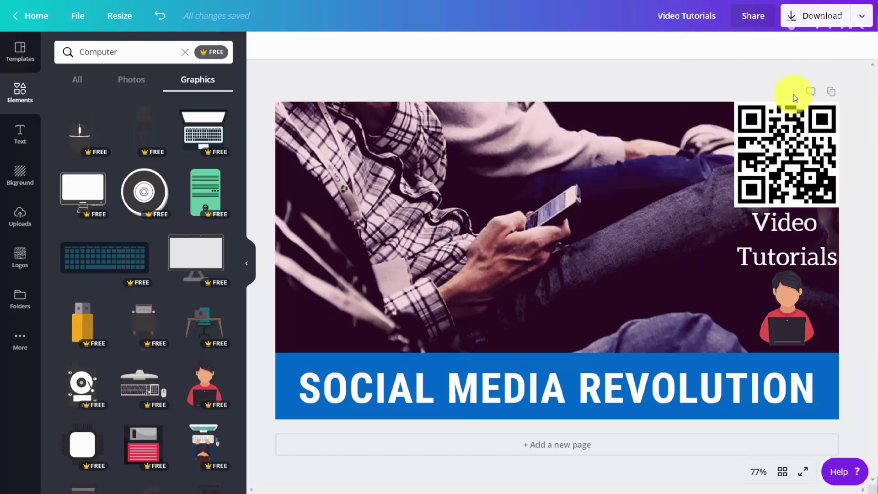
left_click(845, 28)
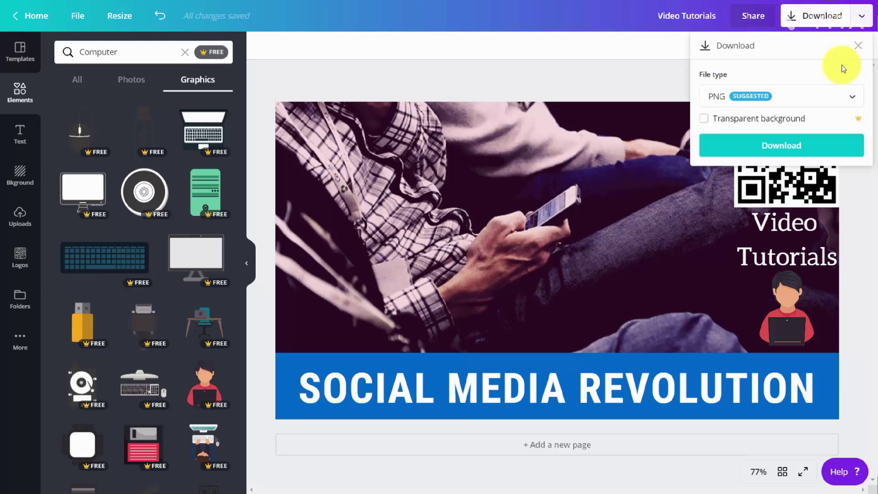
left_click(771, 147)
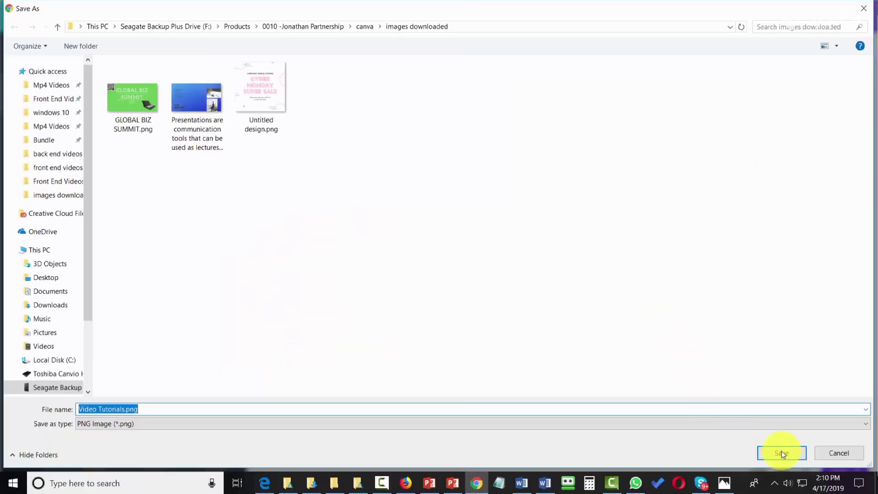
left_click(773, 450)
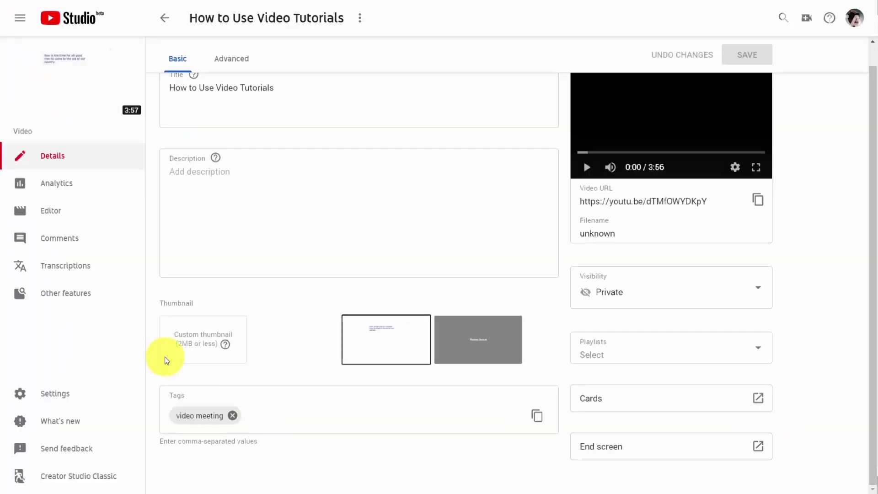
In YouTube Studio, upload the Video Tutorials image as the custom thumbnail of the How to Use Video Tutorials video and save.
left_click(201, 343)
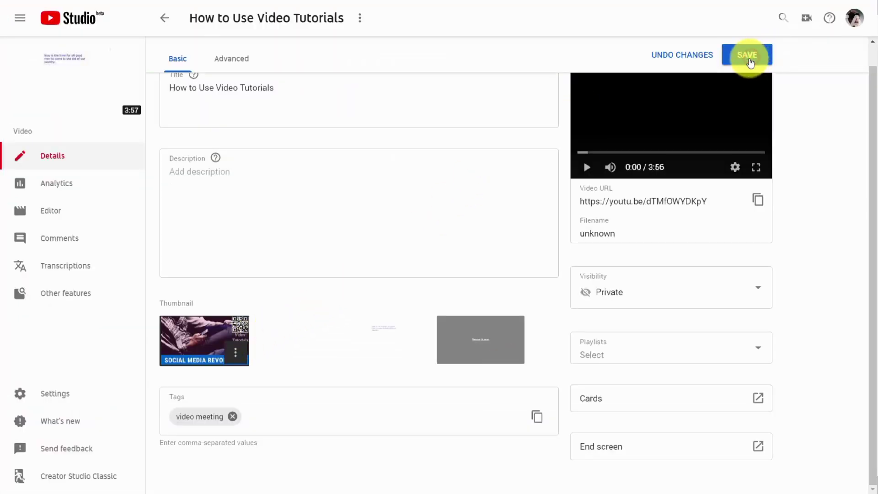
left_click(749, 60)
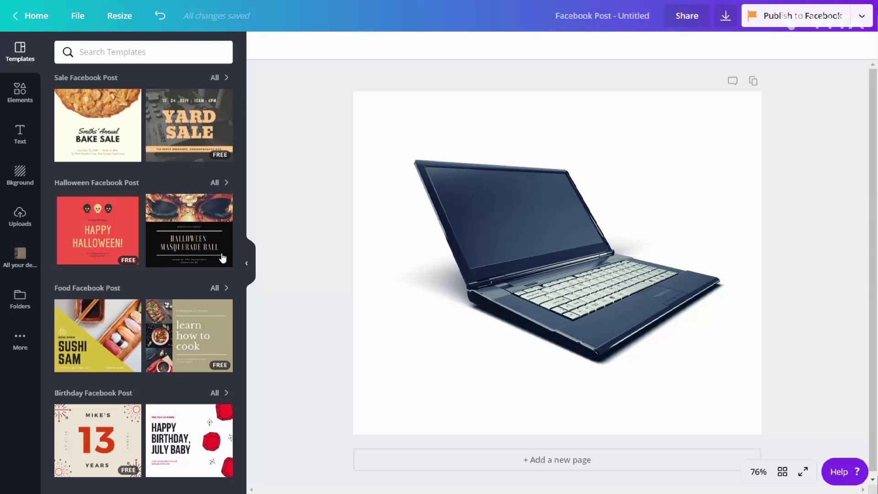
Back in Canva, create a design folder named Laptops and Computers and share it with the whole team with Can edit permission.
left_click(21, 301)
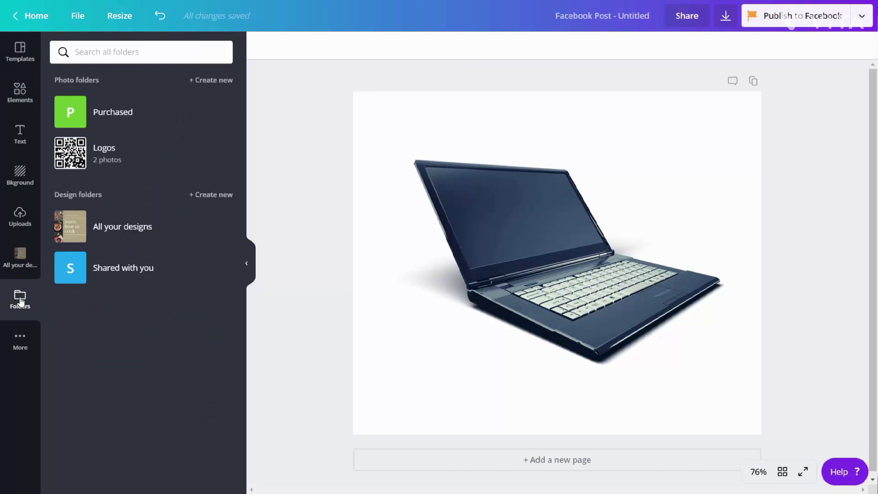
left_click(206, 196)
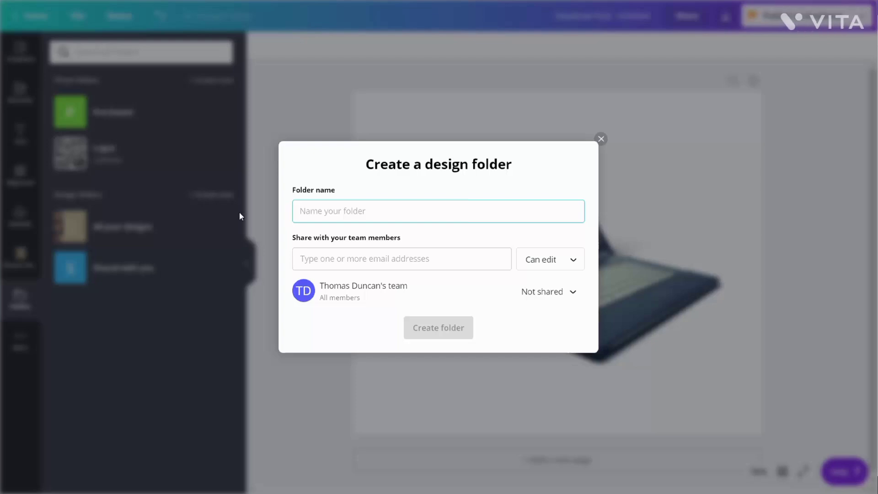
type("Laptops and Computers")
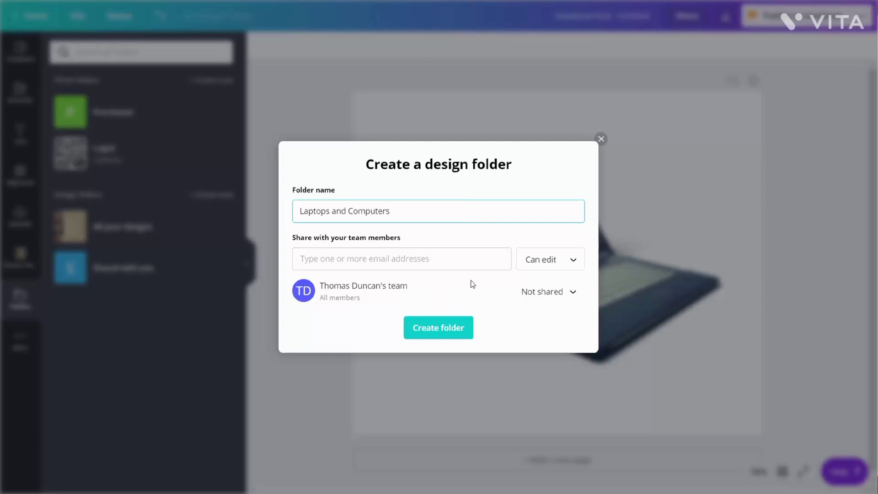
left_click(491, 302)
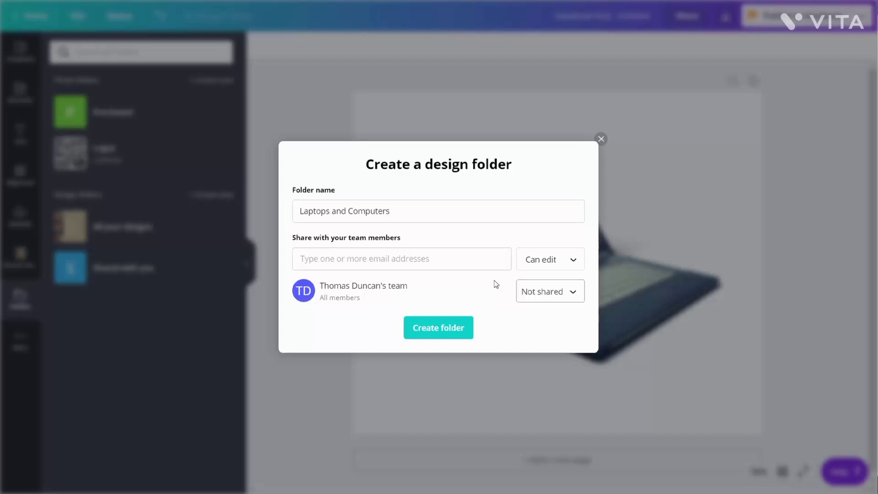
left_click(570, 298)
left_click(551, 317)
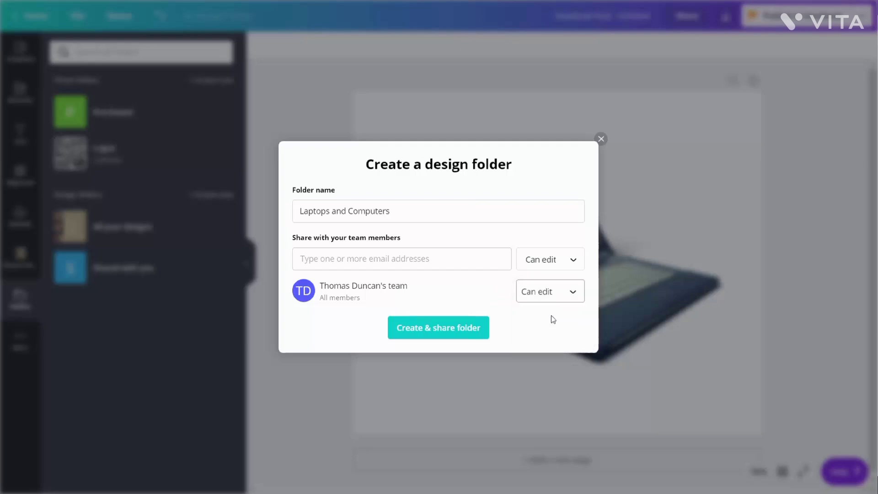
left_click(439, 335)
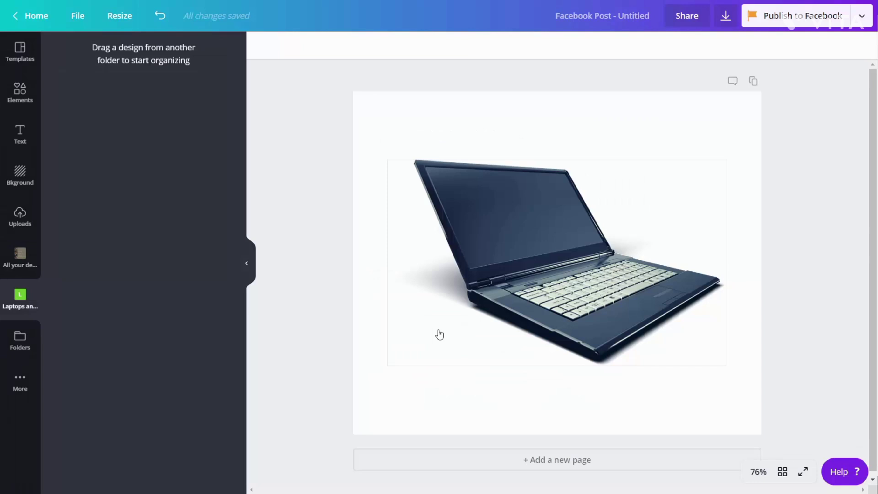
Rename the untitled Facebook post design as Green Computers.
left_click(643, 18)
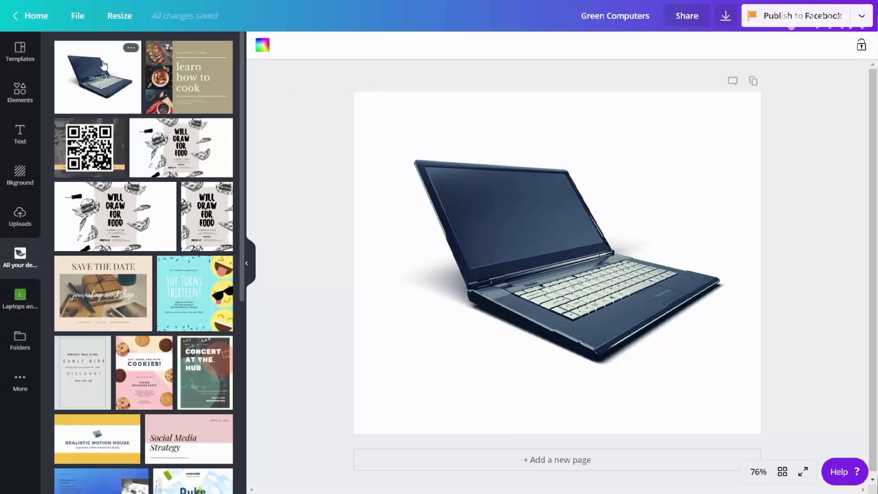
Move the Green Computers design into the Laptops and Computers folder and open that folder.
left_click_drag(104, 65, 19, 293)
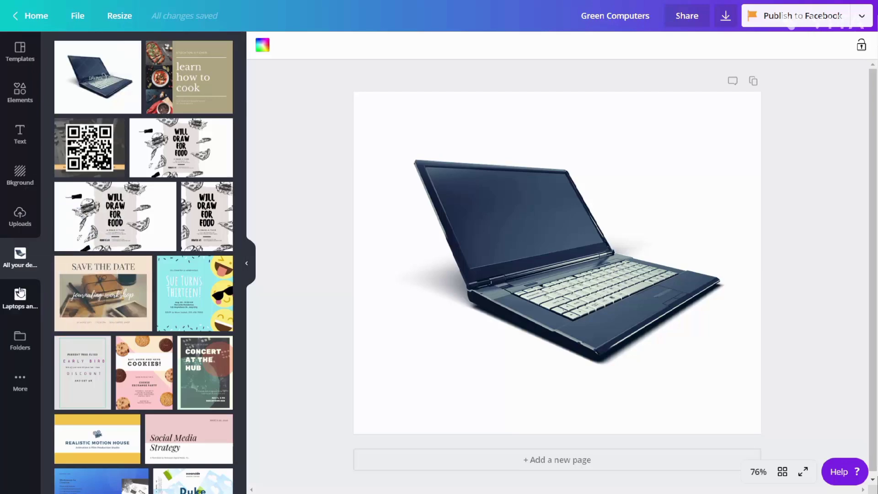
left_click(21, 293)
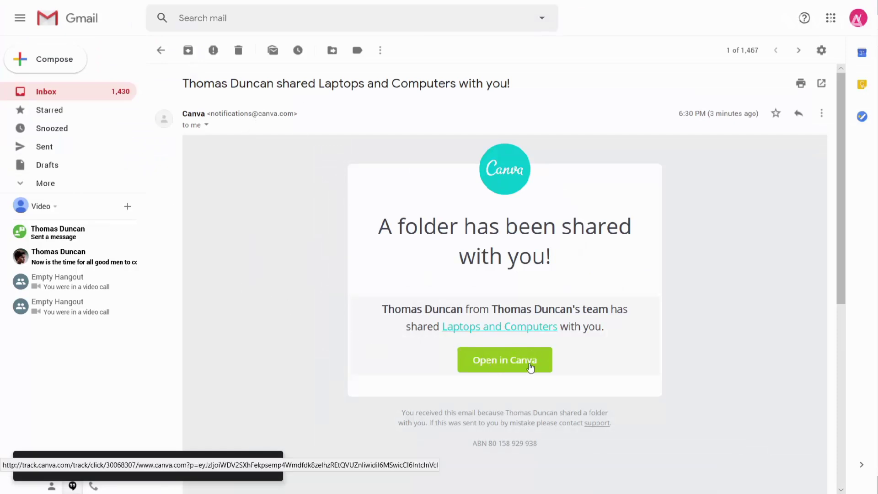
Switch to Gmail, open the shared Laptops and Computers folder in Canva from the notification email, and view the folders list.
left_click(501, 364)
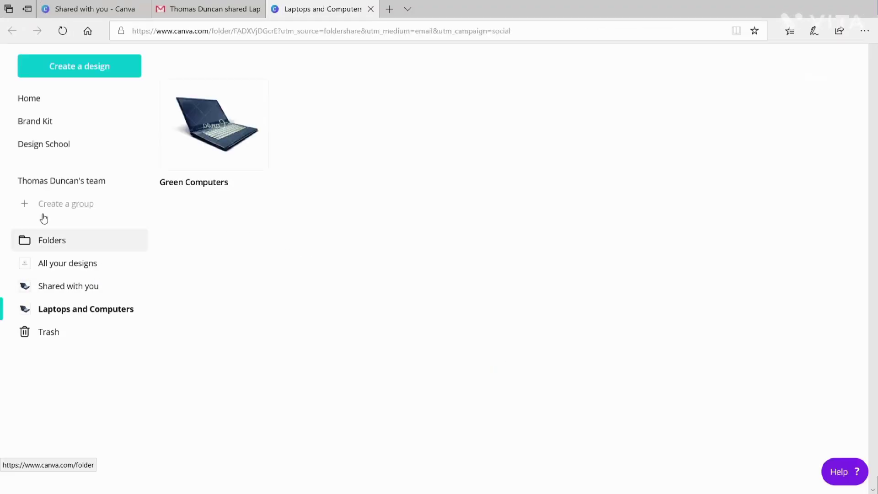
left_click(48, 245)
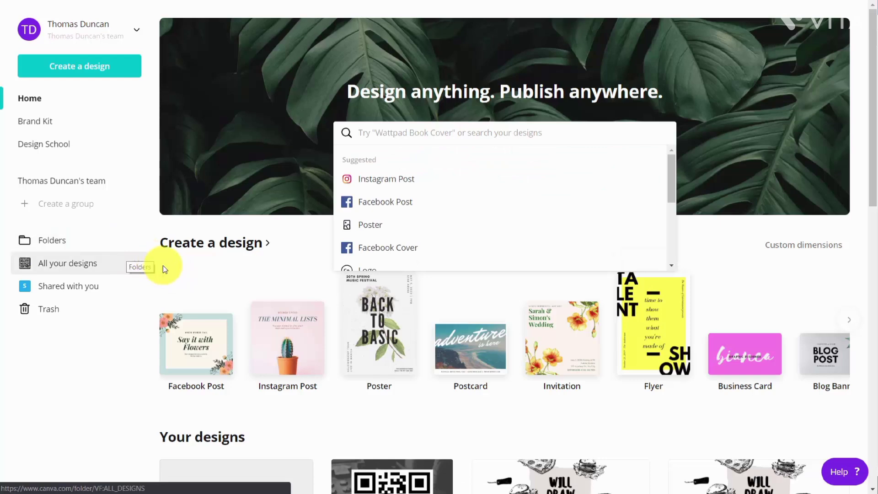
Create a blank Facebook Post design and open its photo elements.
left_click(74, 69)
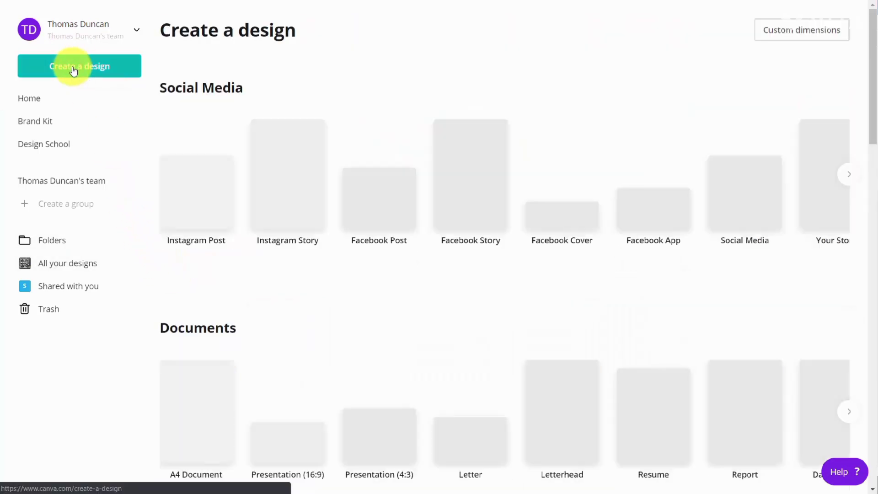
left_click(362, 207)
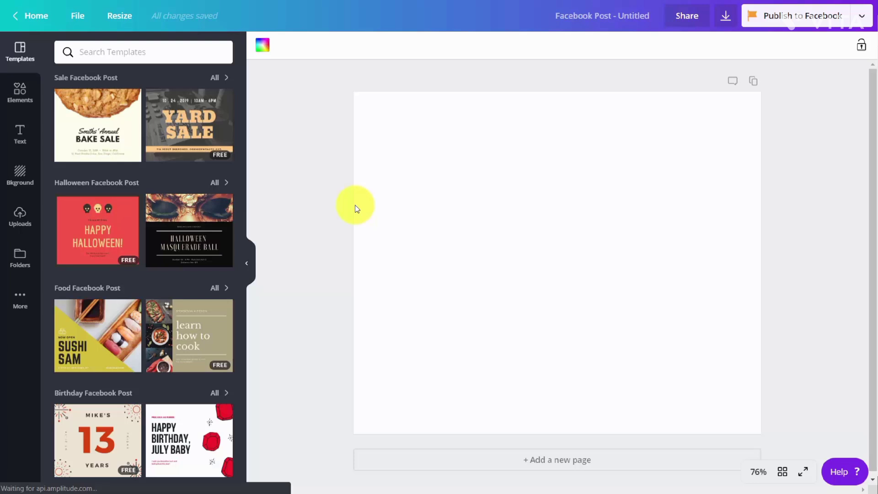
left_click(14, 95)
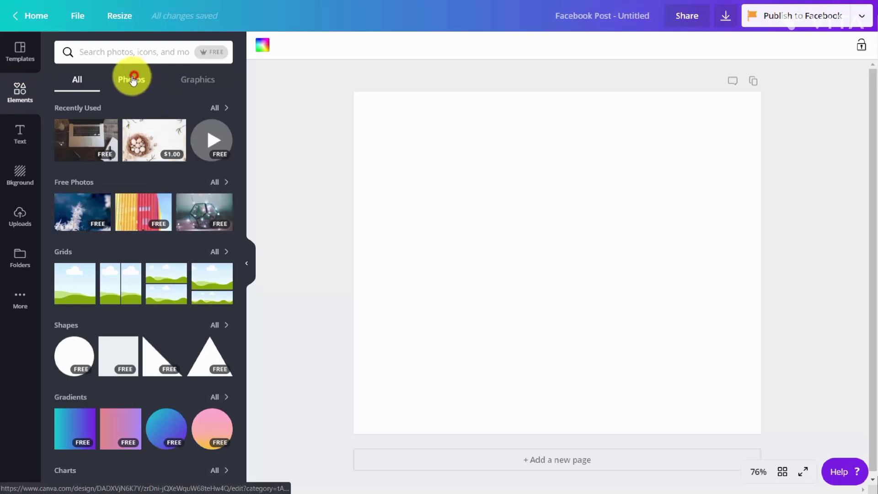
left_click(133, 80)
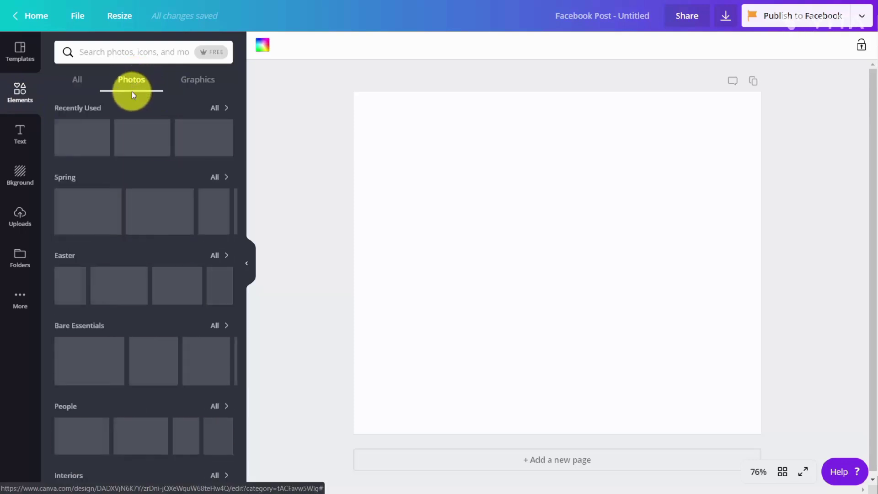
Search the photos for laptop and add the black open laptop image on a transparent background to the page.
left_click(206, 56)
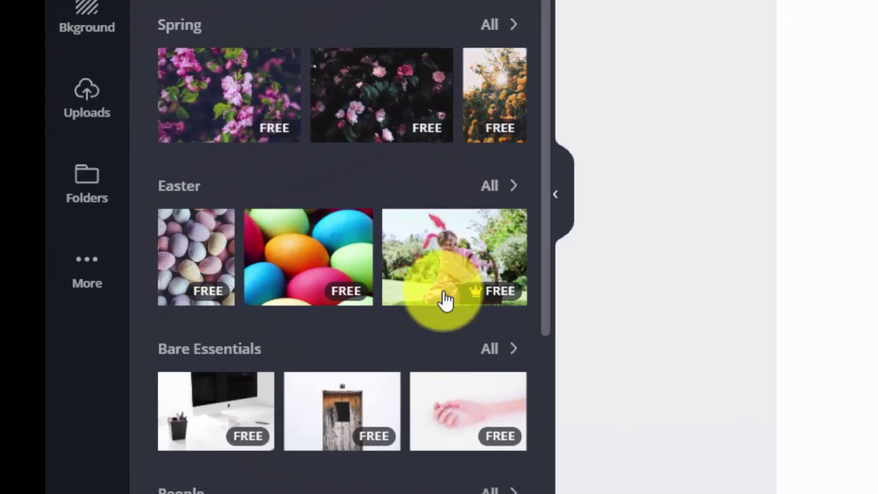
mouse_move(477, 296)
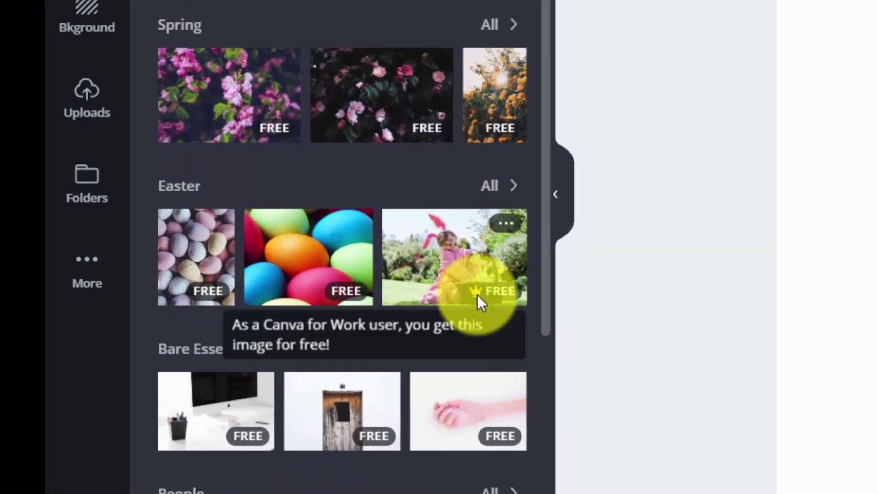
scroll(478, 297, "down", 10)
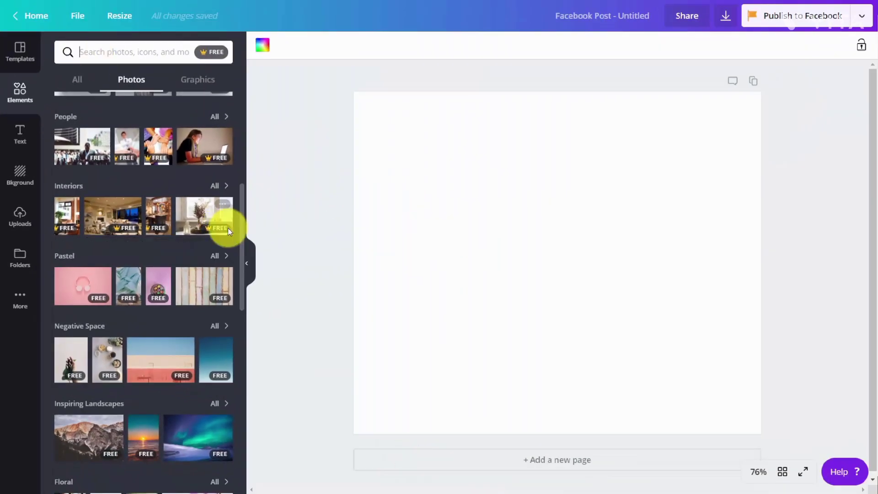
mouse_move(227, 229)
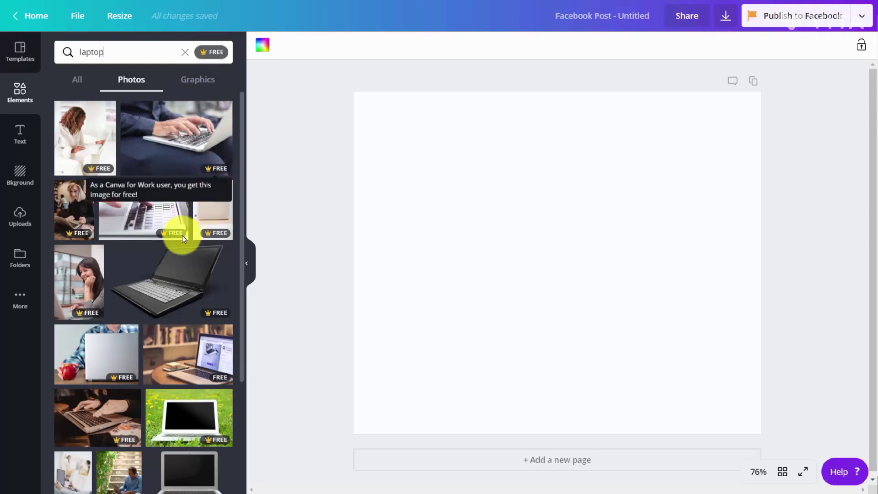
mouse_move(218, 236)
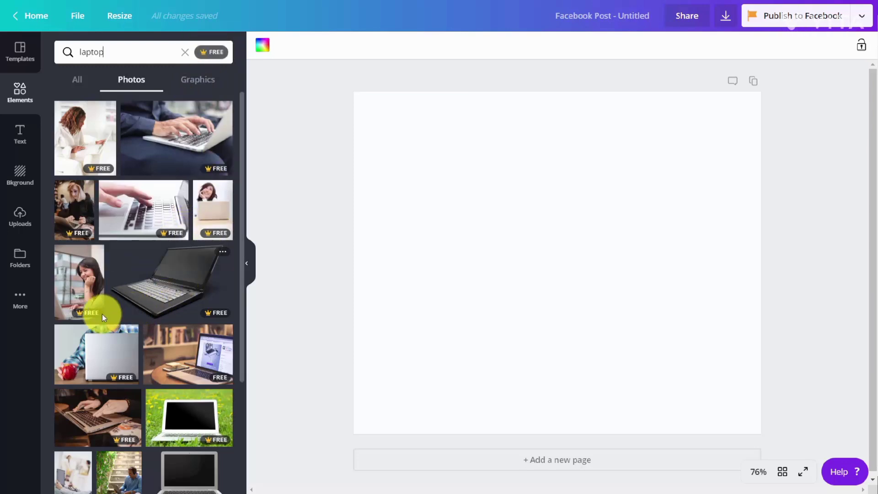
mouse_move(95, 317)
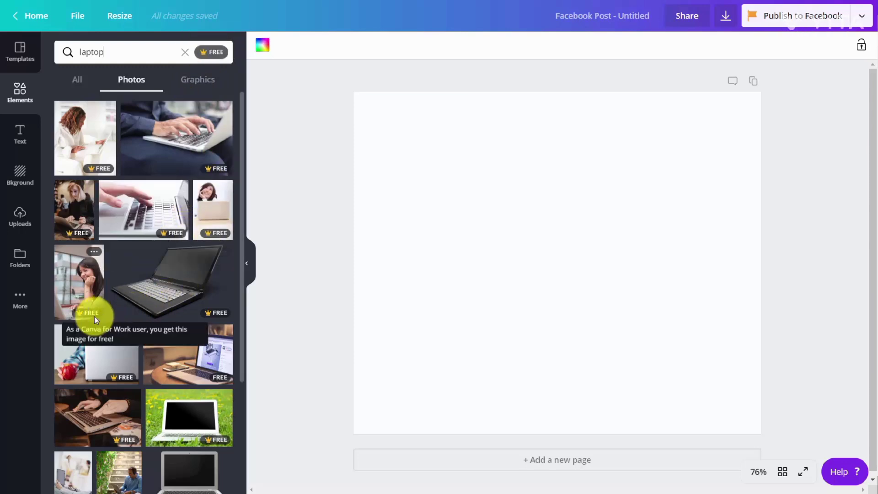
left_click(207, 321)
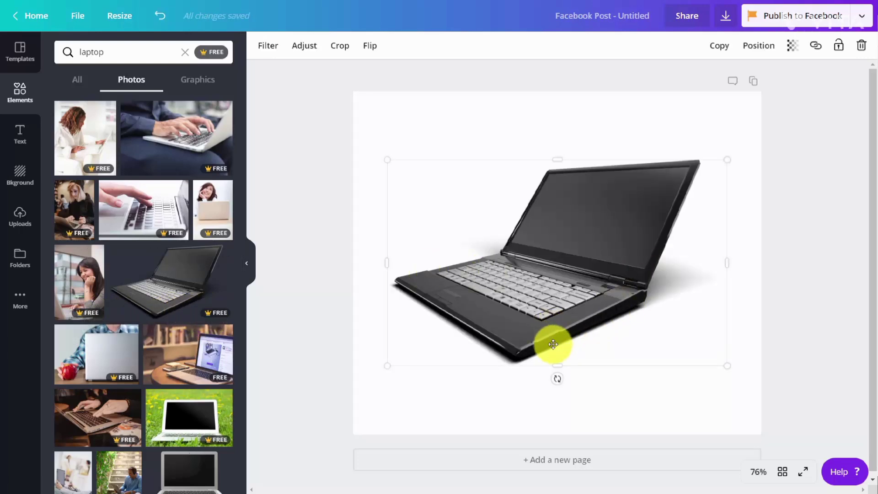
Apply the Festive filter to the laptop image and set its tint to 45.
left_click(271, 54)
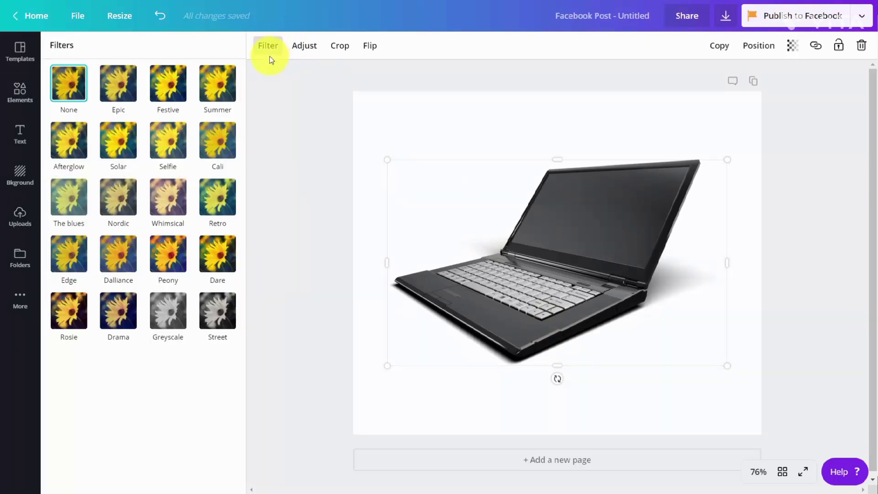
left_click(169, 83)
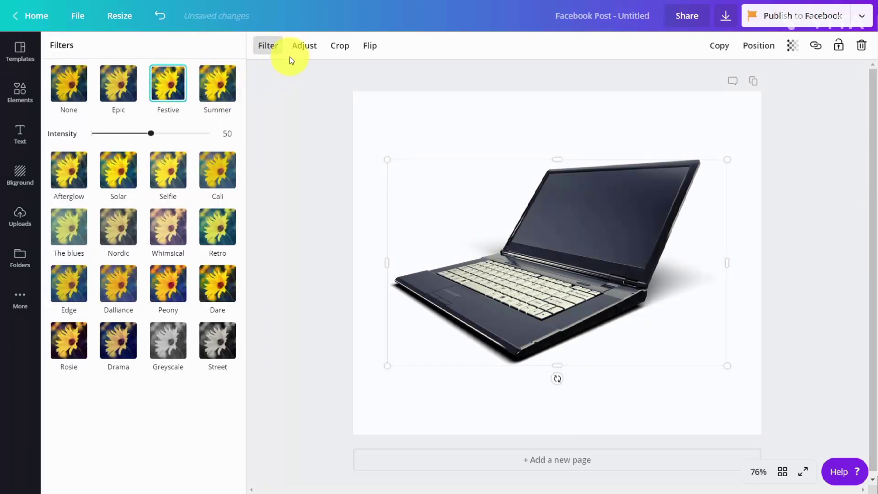
left_click(303, 45)
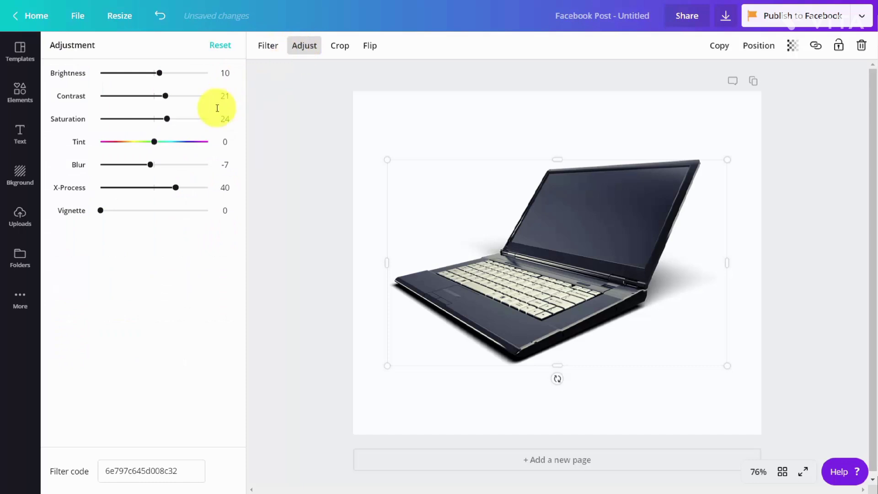
left_click_drag(154, 141, 178, 142)
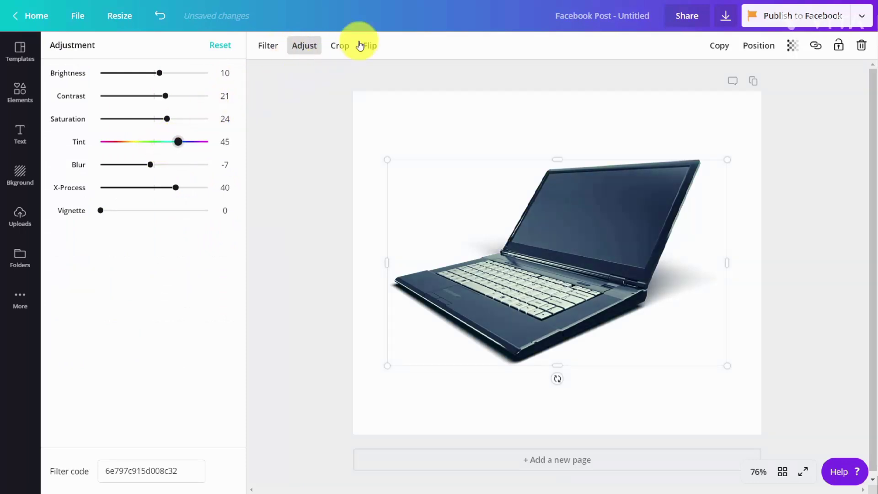
Flip the laptop image horizontally, leaving it uncropped.
left_click(351, 46)
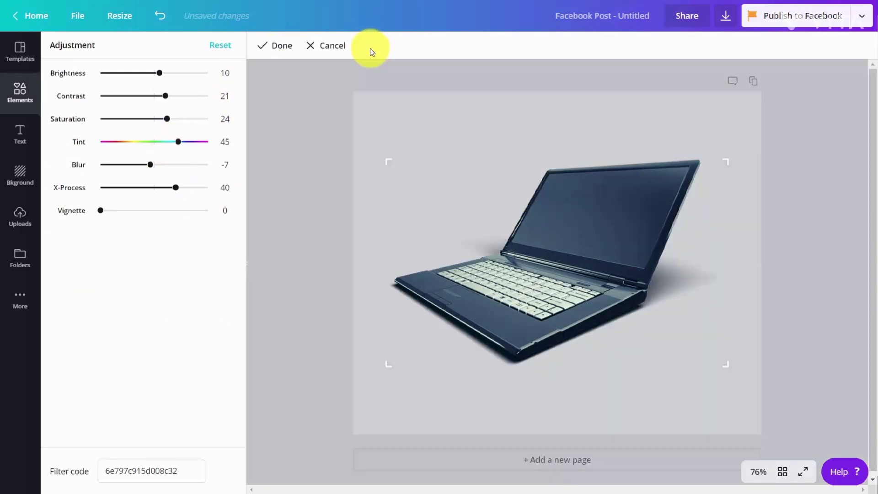
left_click(314, 45)
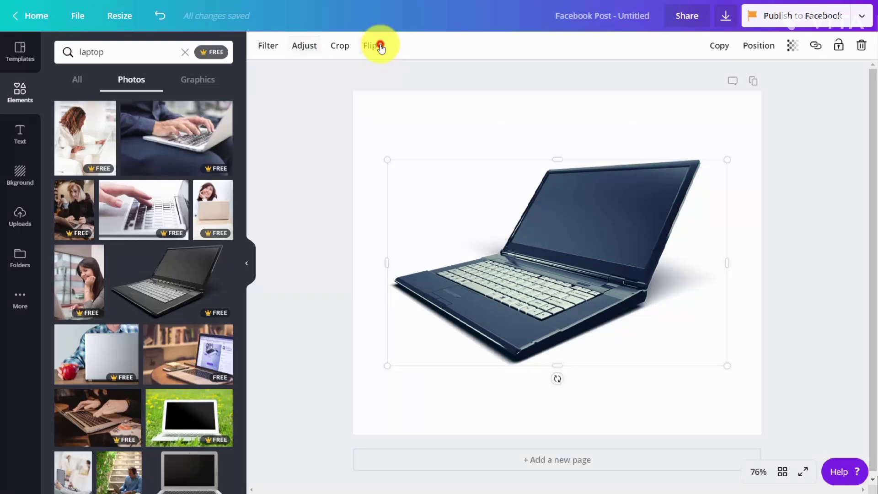
left_click(381, 46)
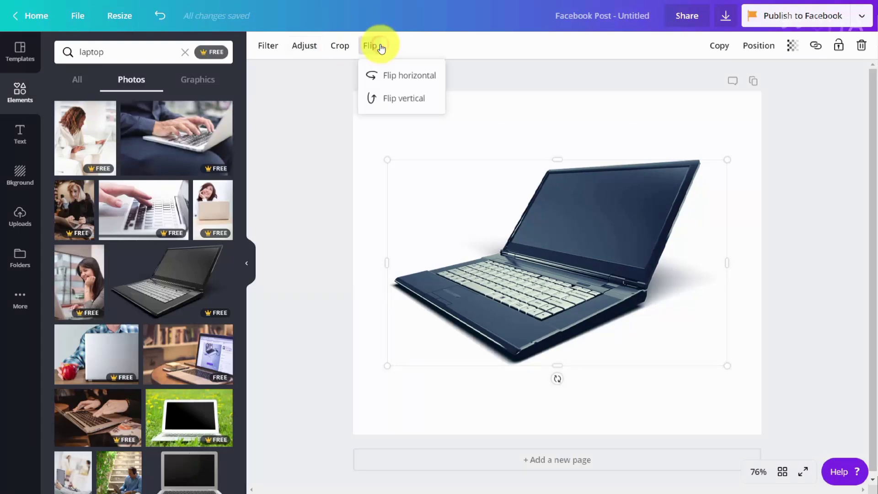
left_click(378, 74)
left_click(469, 70)
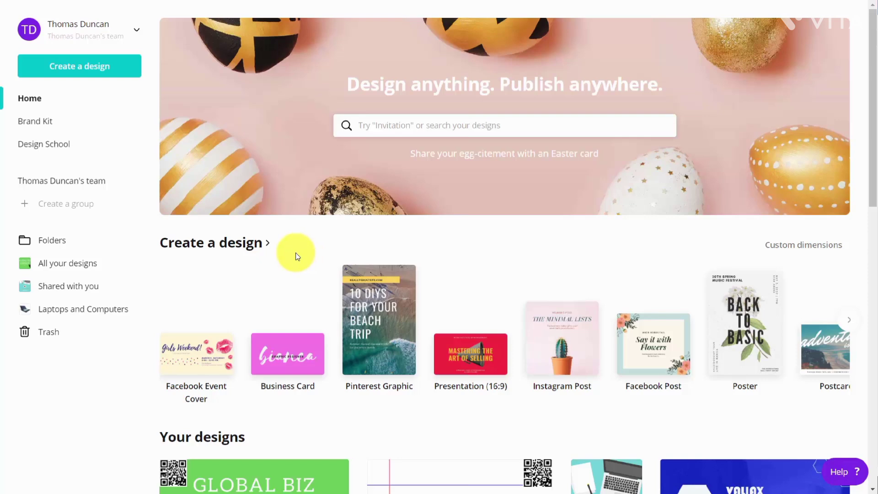
Create an Instagram Post design, search templates for technology, and apply the Monthly Hackathon template.
left_click(562, 339)
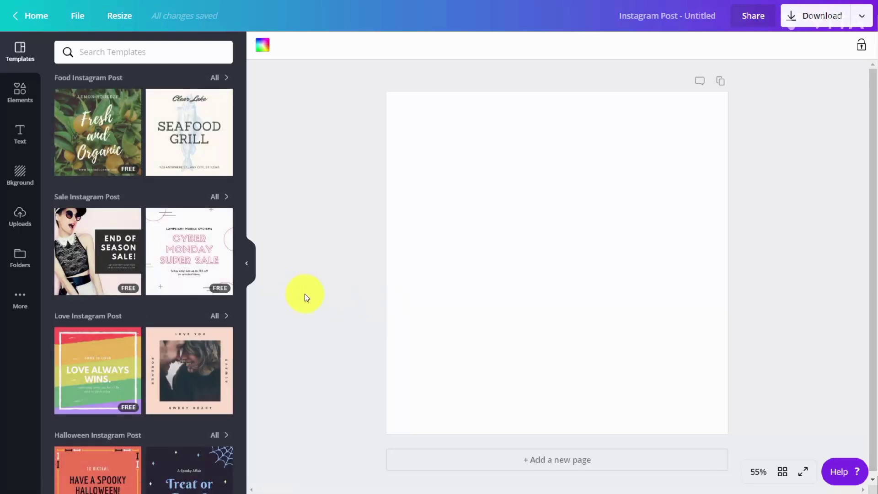
left_click(115, 51)
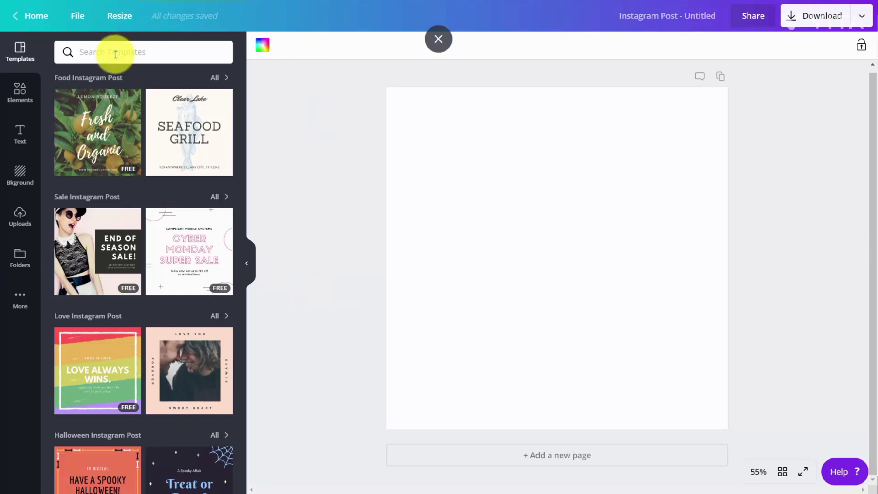
type("technology")
key("Return")
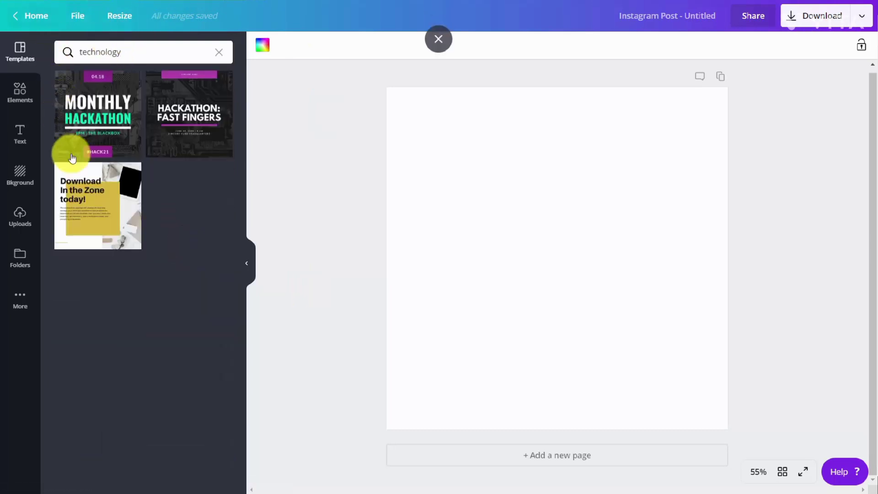
left_click(110, 112)
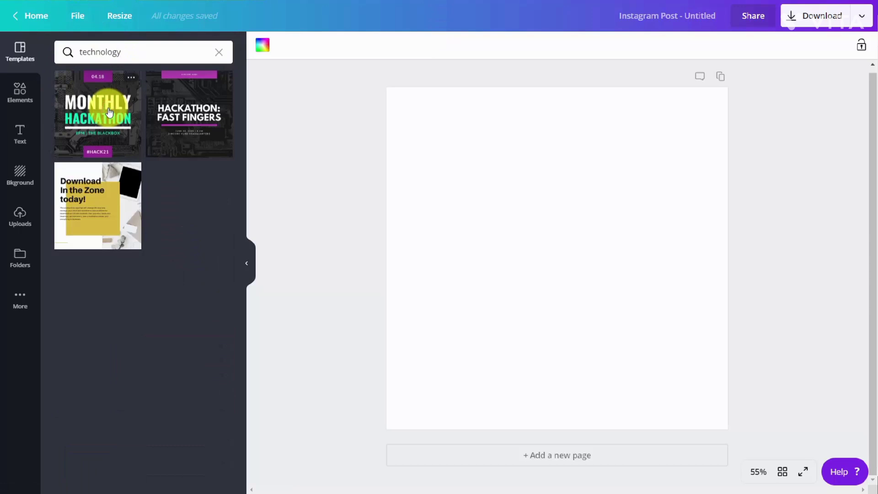
double_click(596, 215)
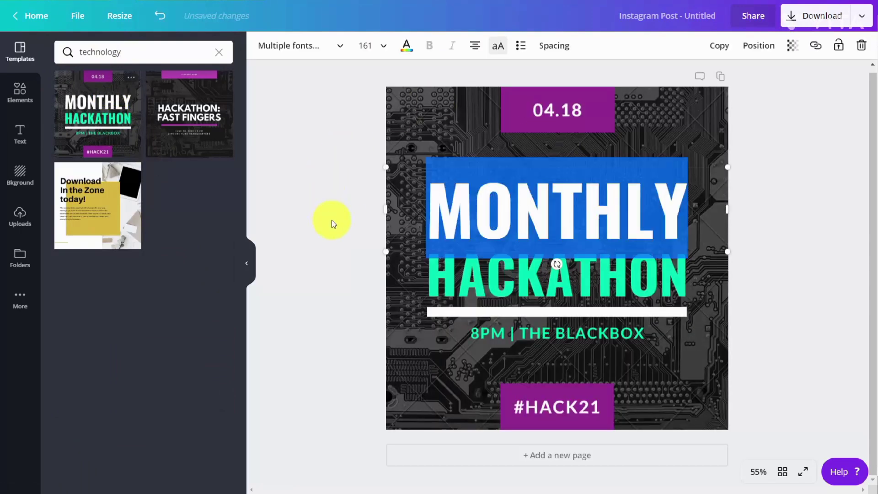
Apply the Nordic filter to the circuit board background image, then set its tint to 57 and saturation to -91.
left_click(385, 306)
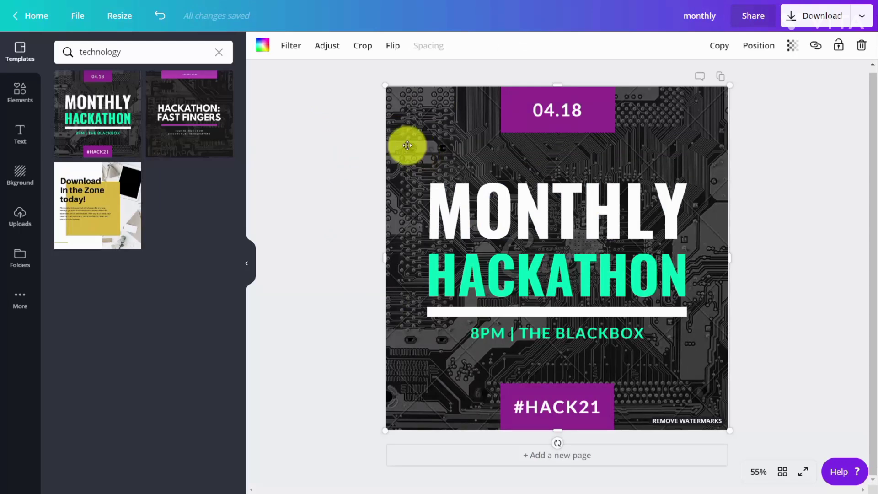
left_click(291, 53)
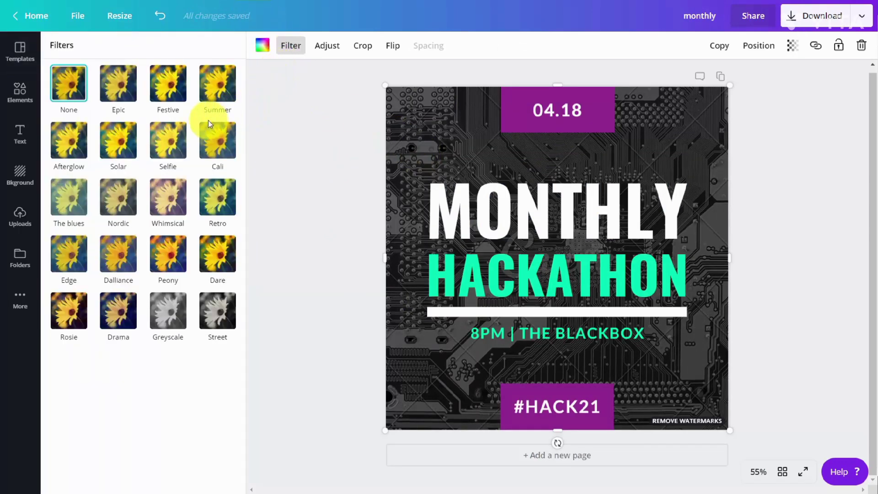
left_click(114, 203)
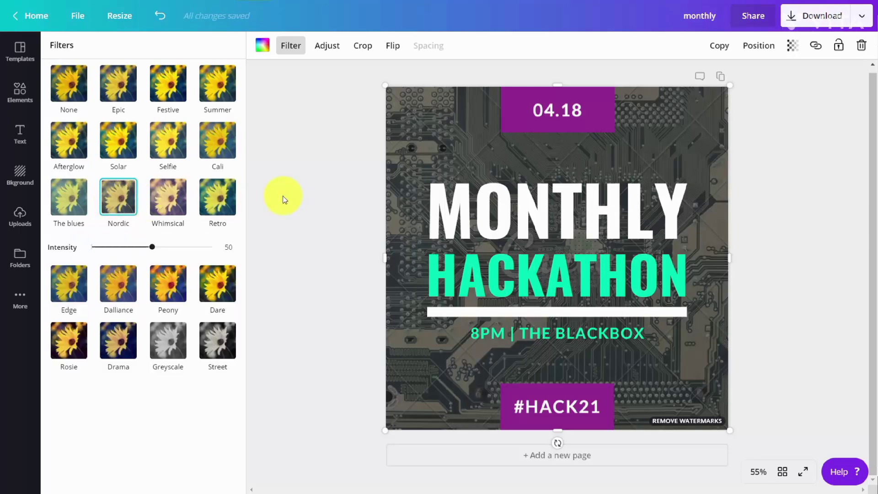
left_click(327, 45)
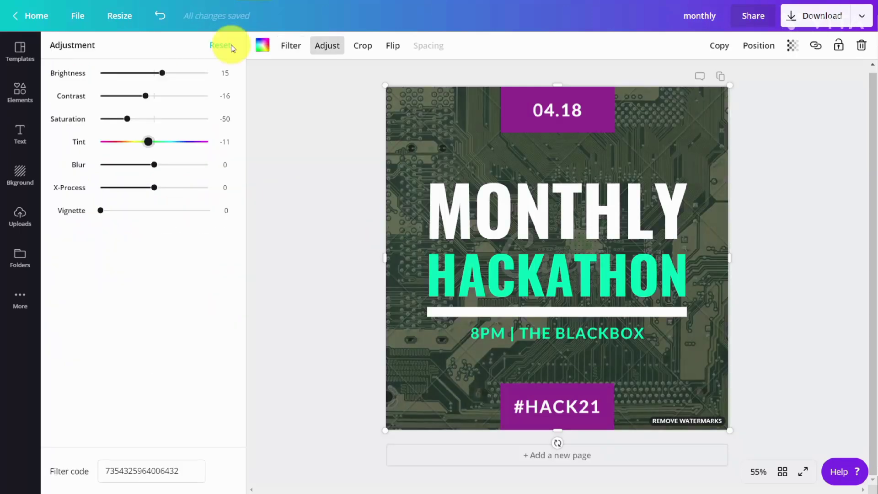
left_click_drag(148, 141, 187, 148)
left_click_drag(127, 118, 101, 129)
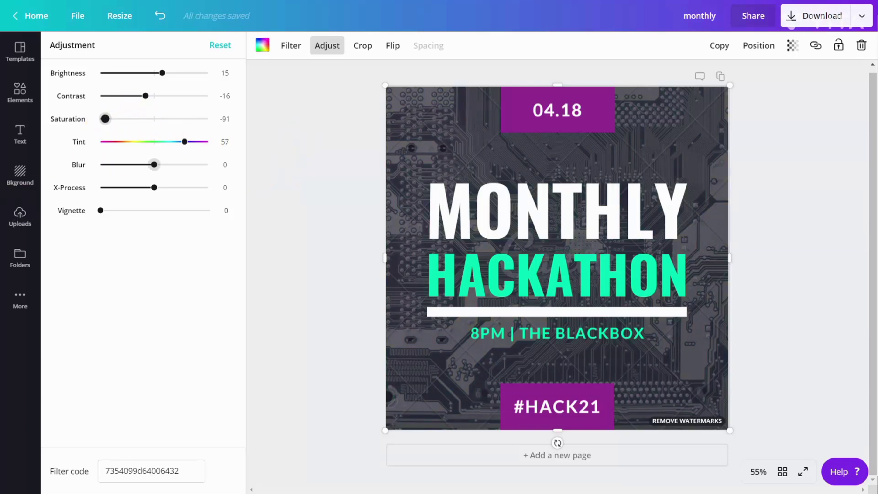
Add the QR code image from the Logos folder and place it at the page's lower right, beside the 8PM | THE BLACKBOX line.
left_click(18, 259)
left_click(84, 147)
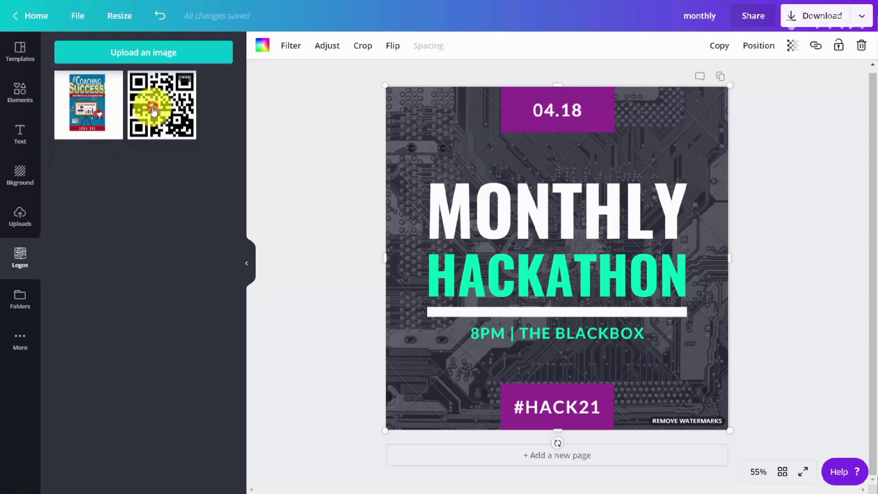
left_click(154, 111)
left_click_drag(699, 122, 460, 337)
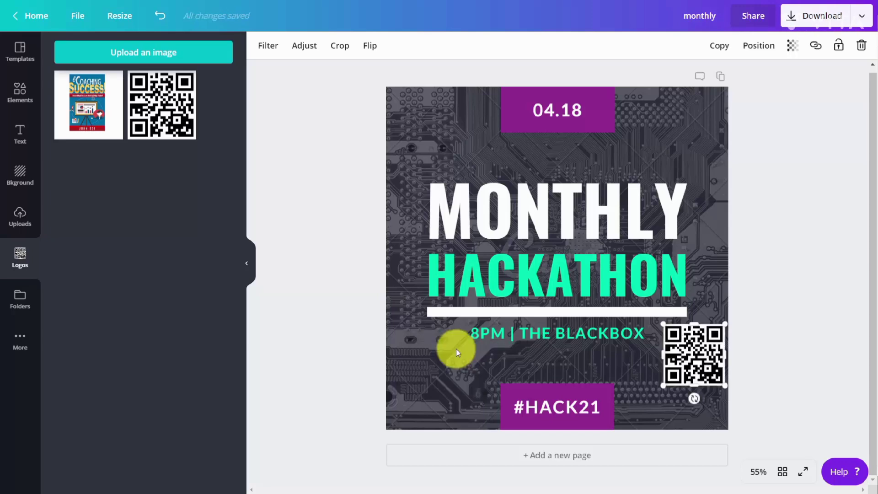
Change the font of the MONTHLY and HACKATHON title lines to the brand font Arimo.
left_click(541, 218)
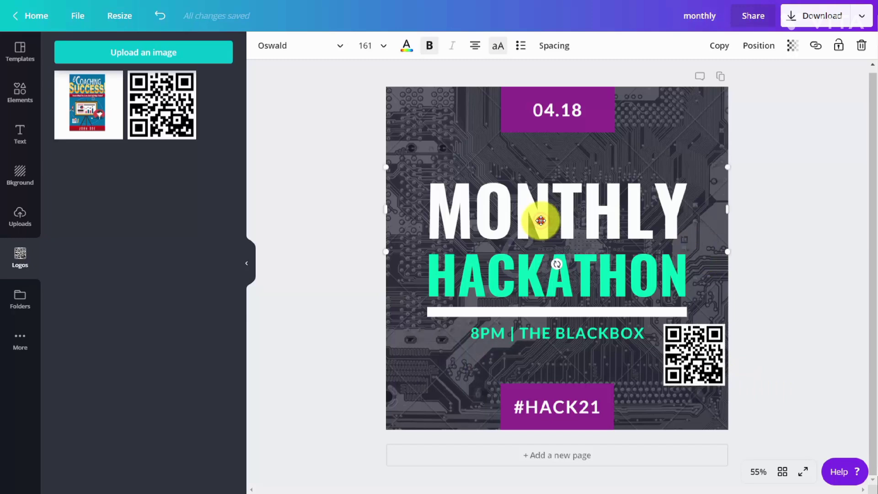
left_click(542, 221)
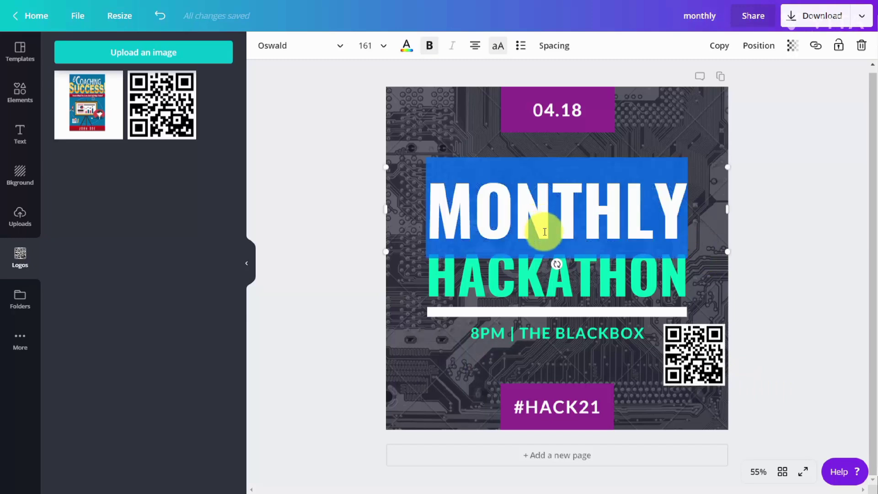
left_click(330, 46)
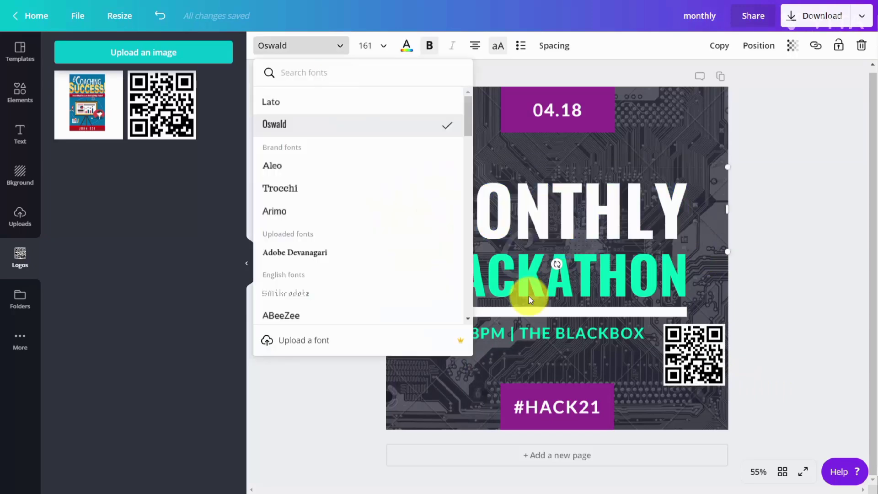
left_click(288, 215)
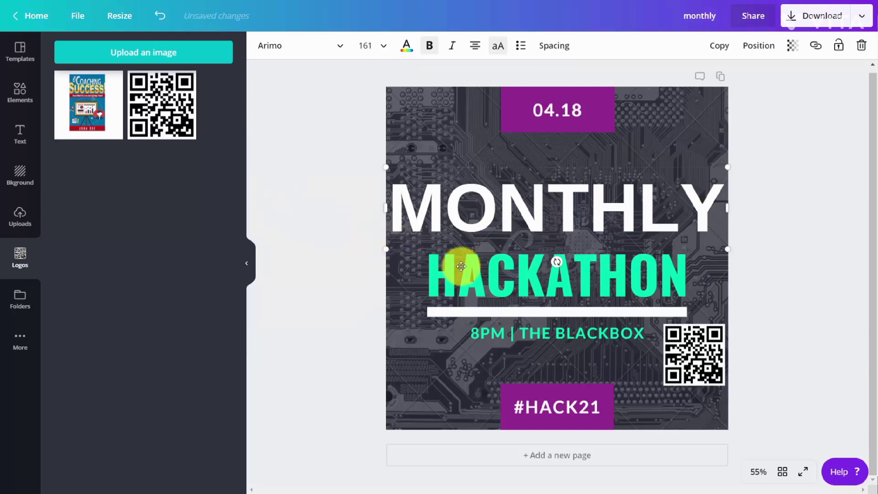
double_click(527, 292)
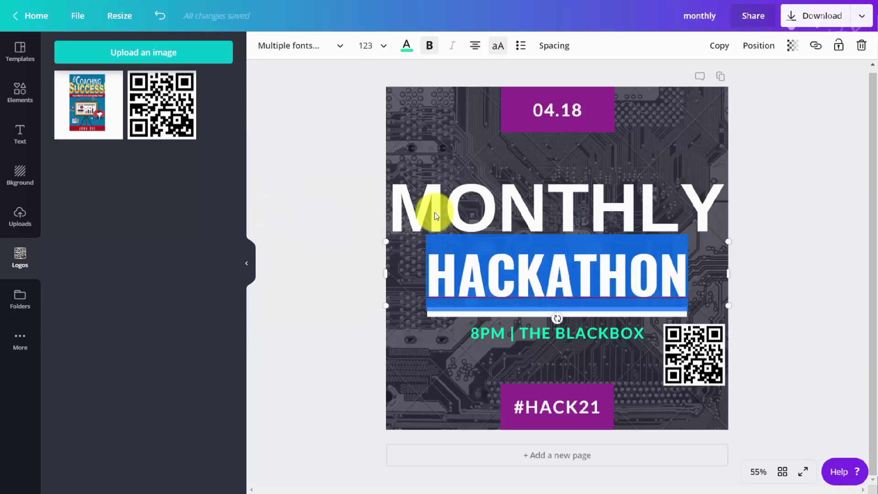
left_click(341, 49)
left_click(298, 205)
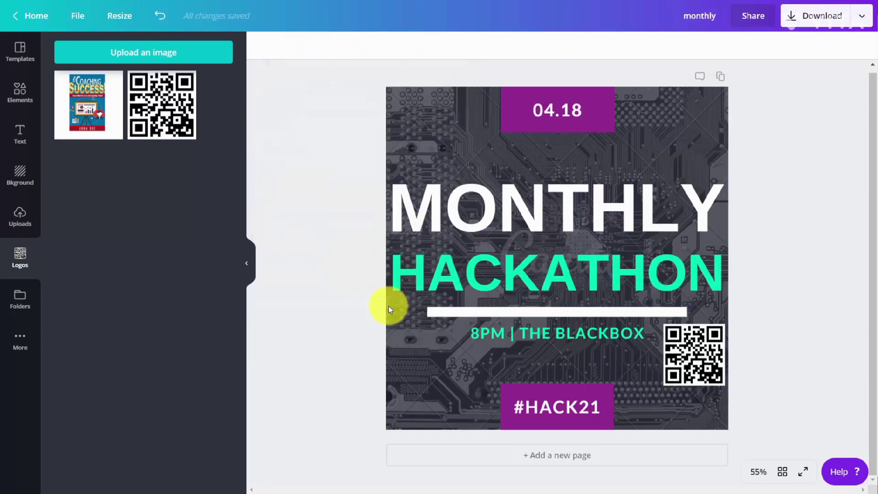